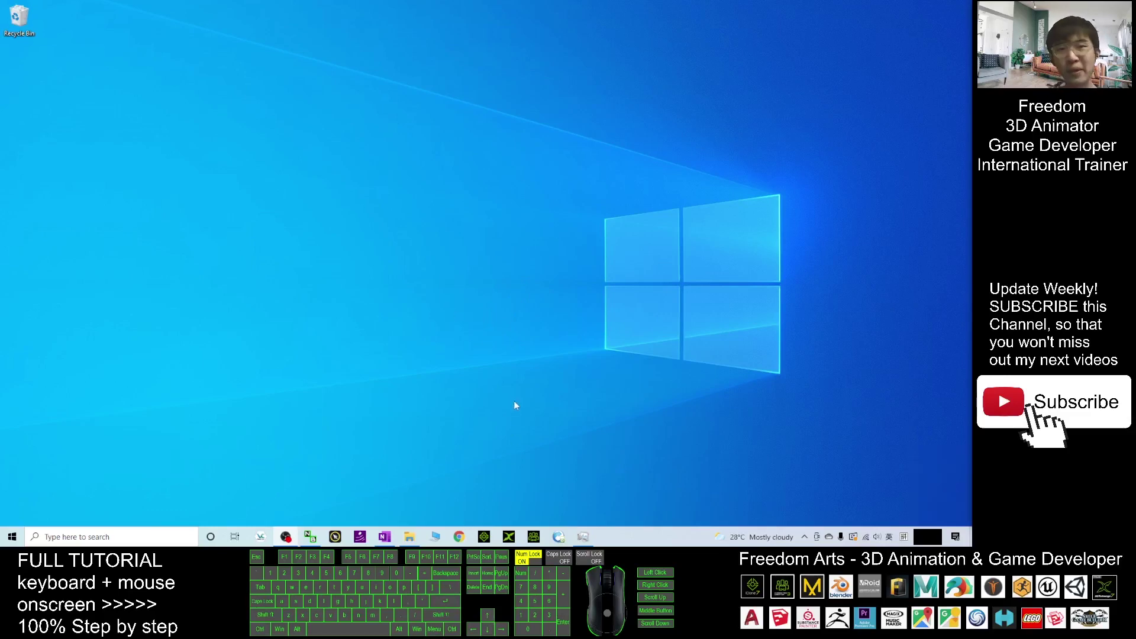
- Search Google for 'download unreal engine' in Chrome using the Person 1 profile
click(459, 536)
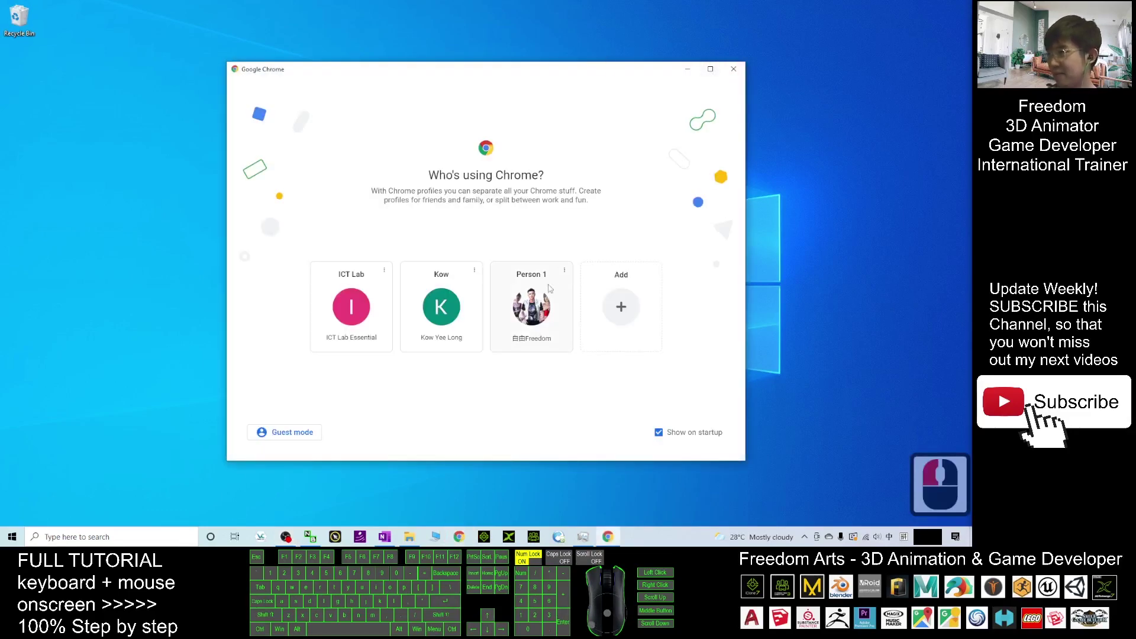
click(549, 288)
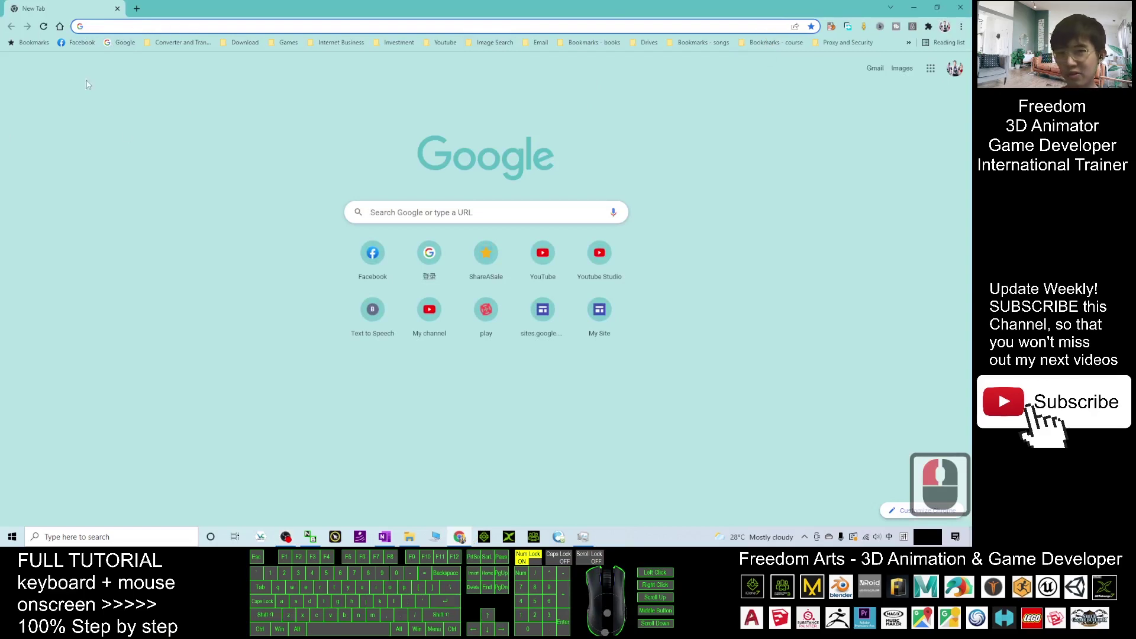
text(download)
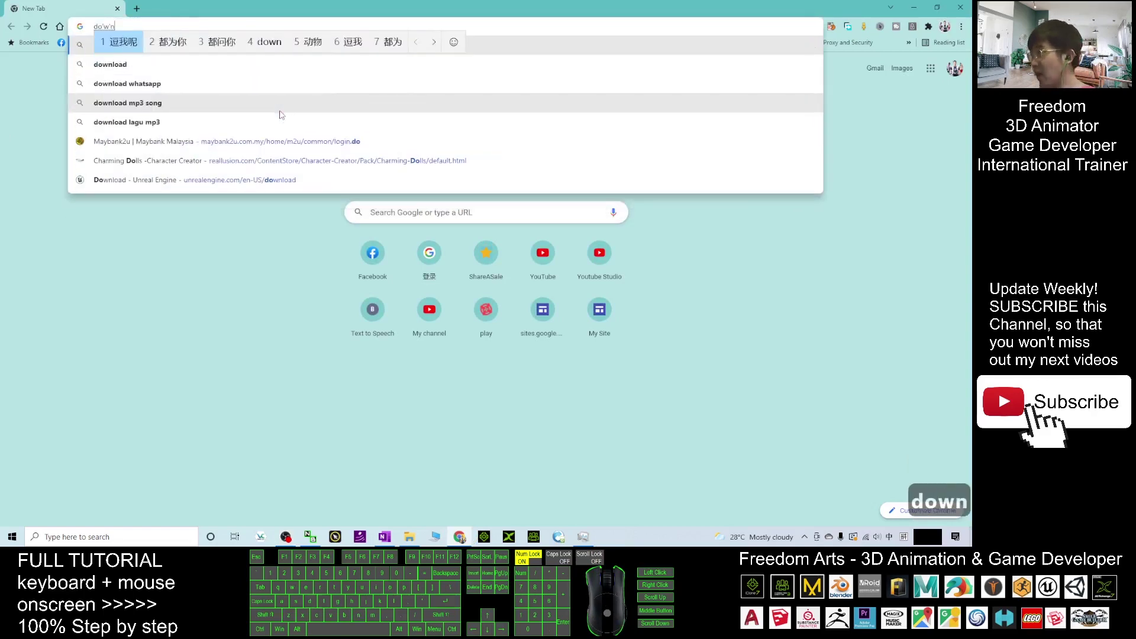
text( unreal engine)
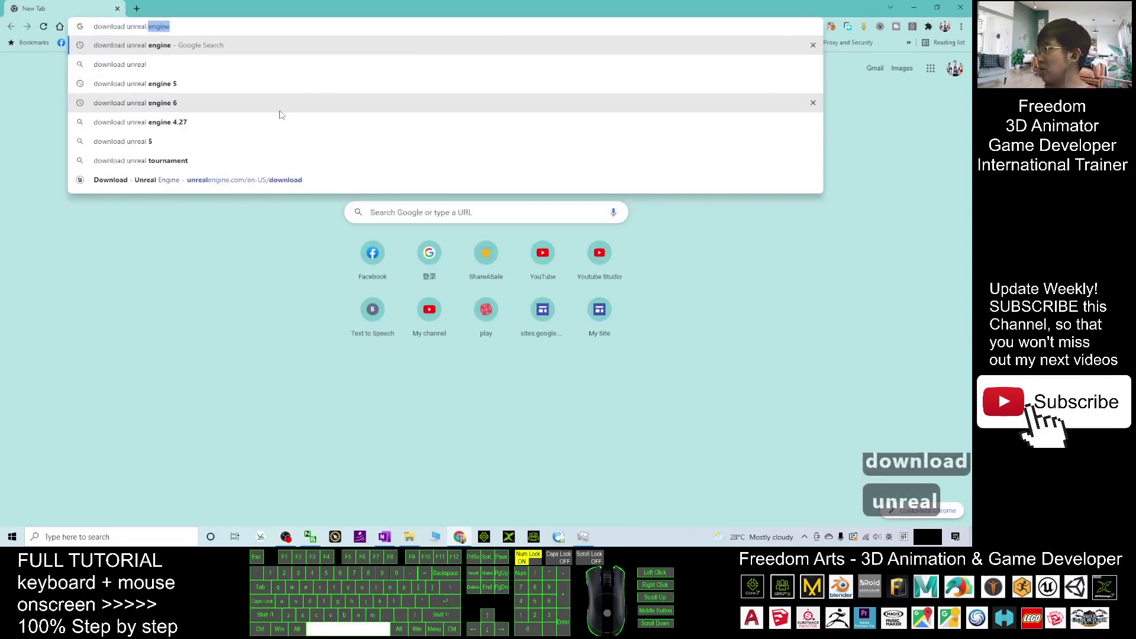
key(Return)
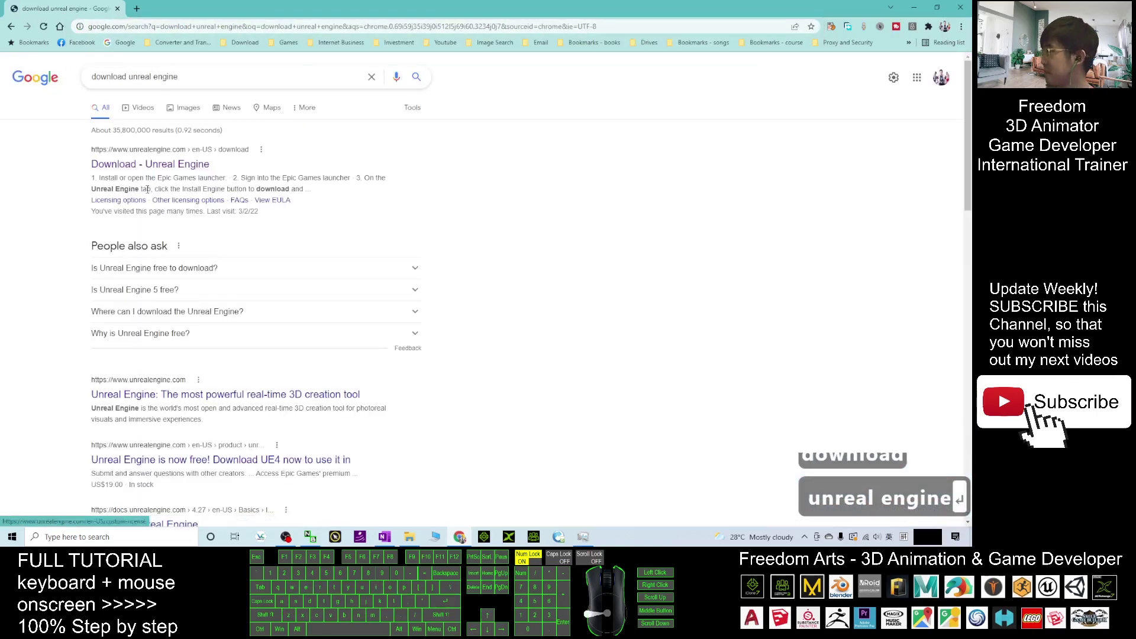
- Download the Publishing License launcher installer EpicInstaller-13.0.0-unrealEngine.msi from the Unreal Engine download page
click(126, 166)
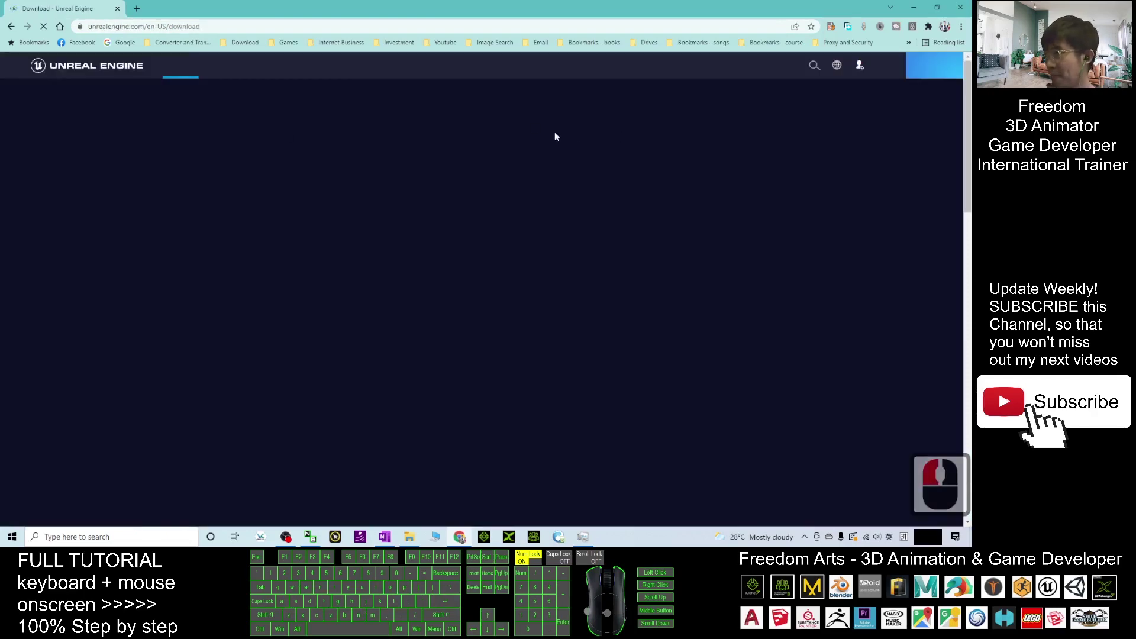
scroll(691, 267, down, 5)
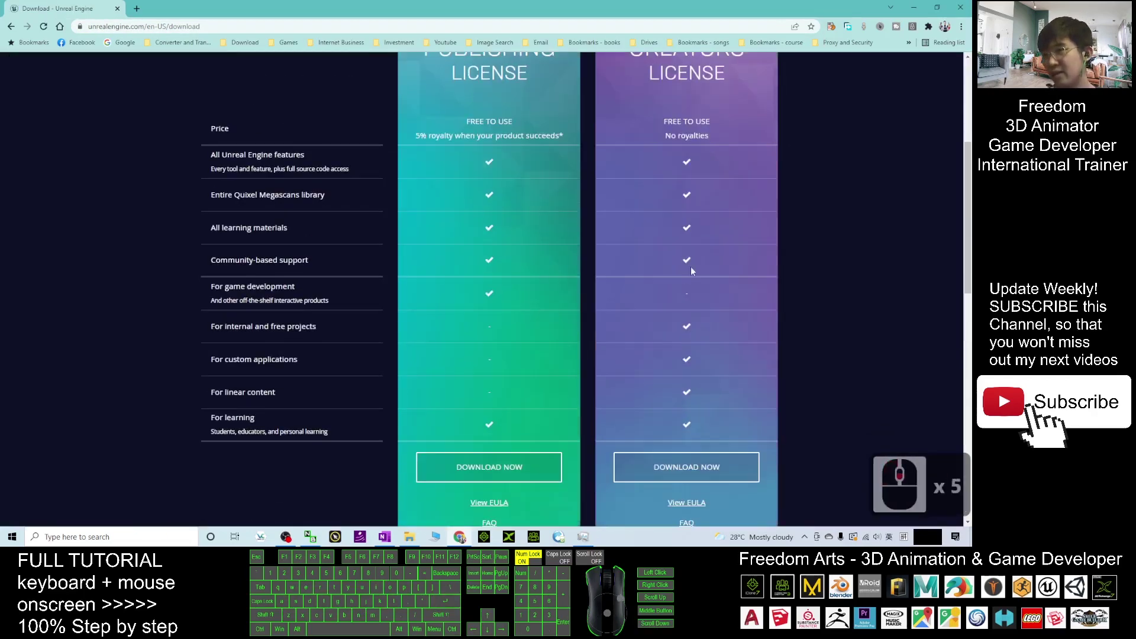
scroll(410, 246, up, 4)
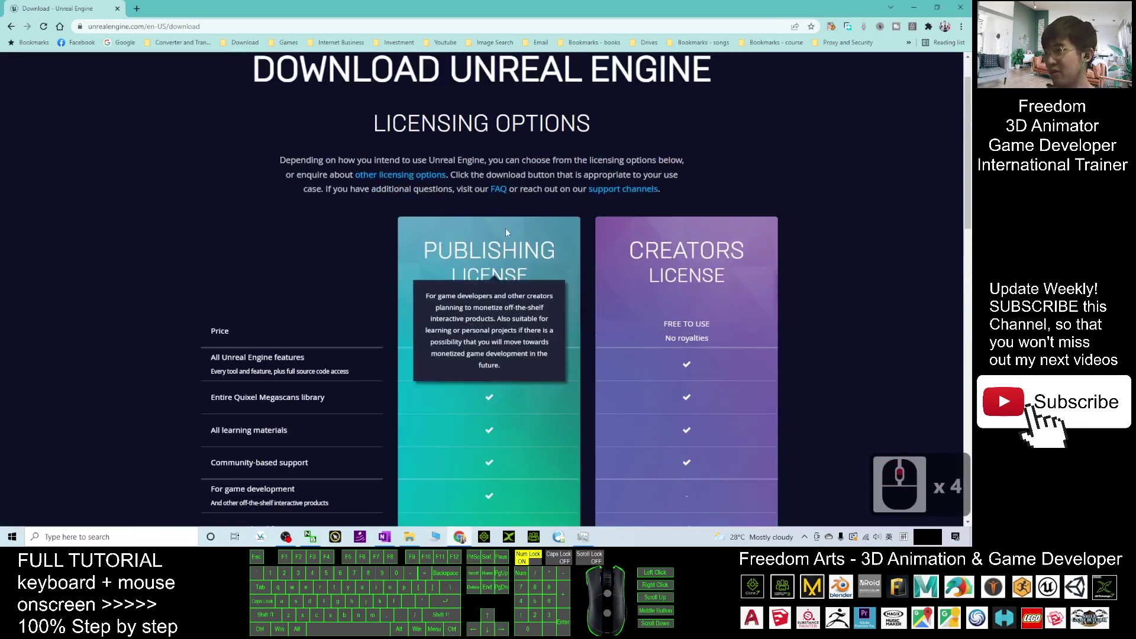
scroll(502, 231, down, 14)
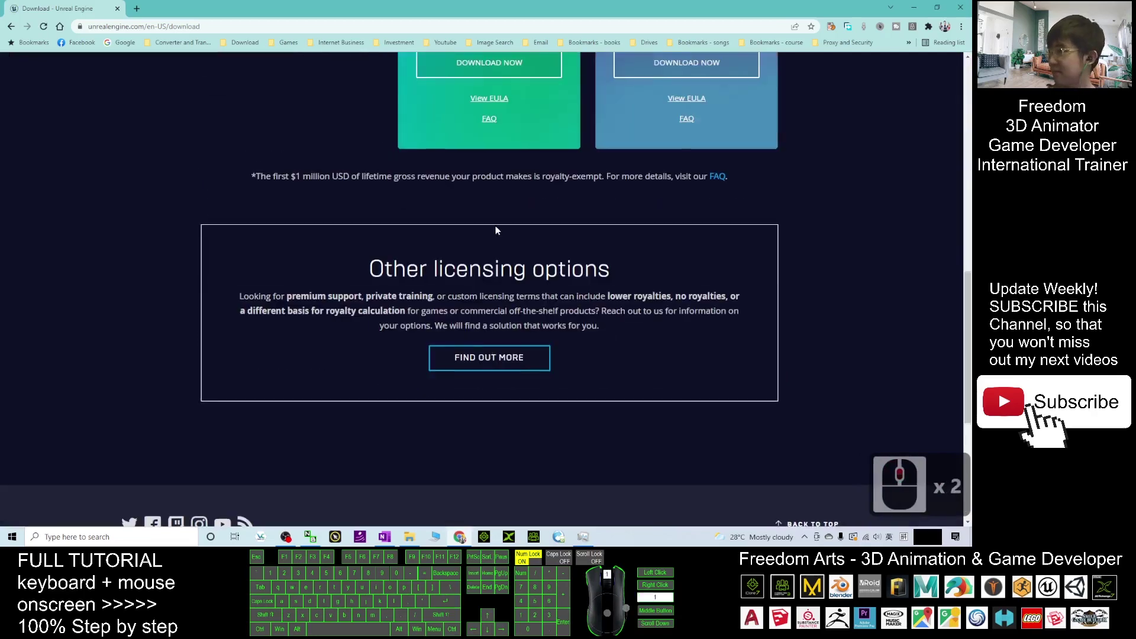
scroll(496, 230, up, 3)
click(497, 221)
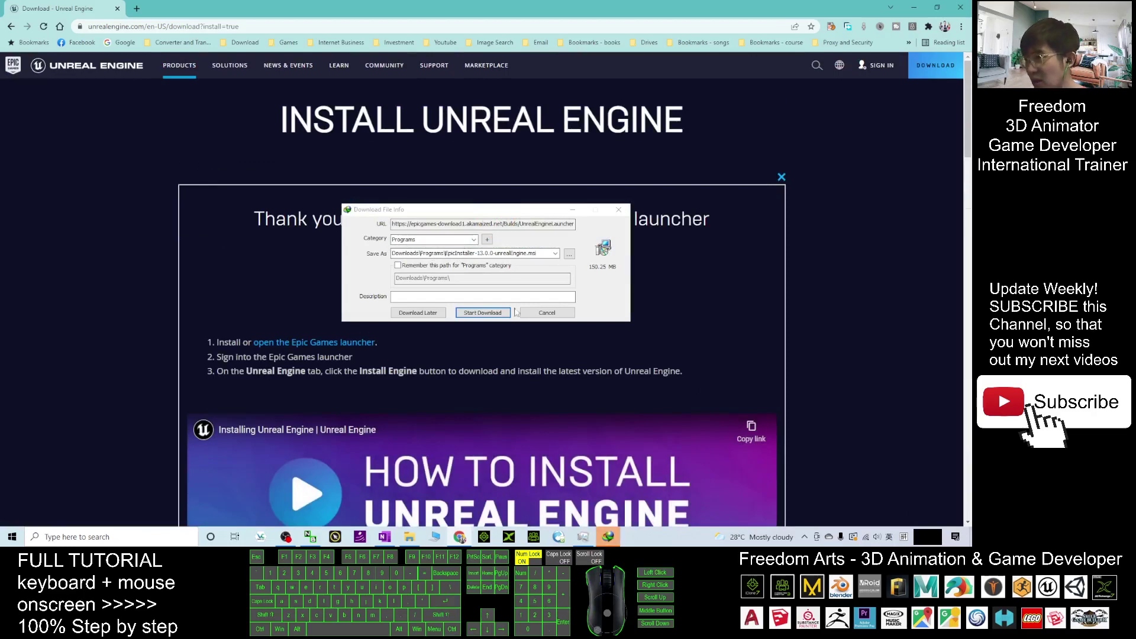
click(497, 313)
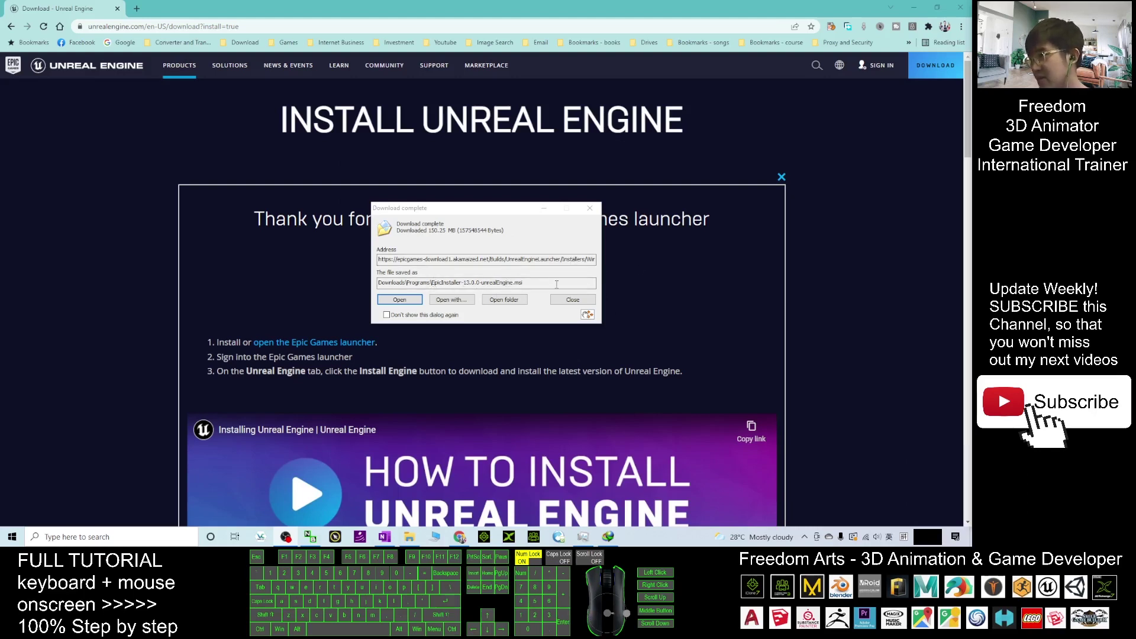
- Open the Downloads > Programs folder in File Explorer
click(398, 300)
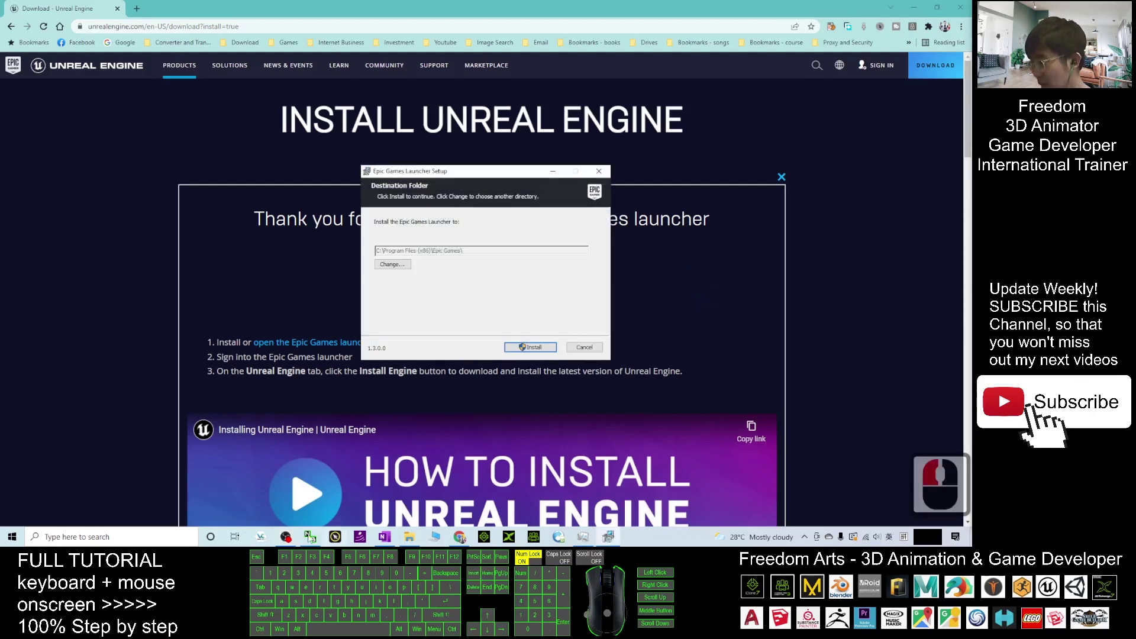
right_click(409, 537)
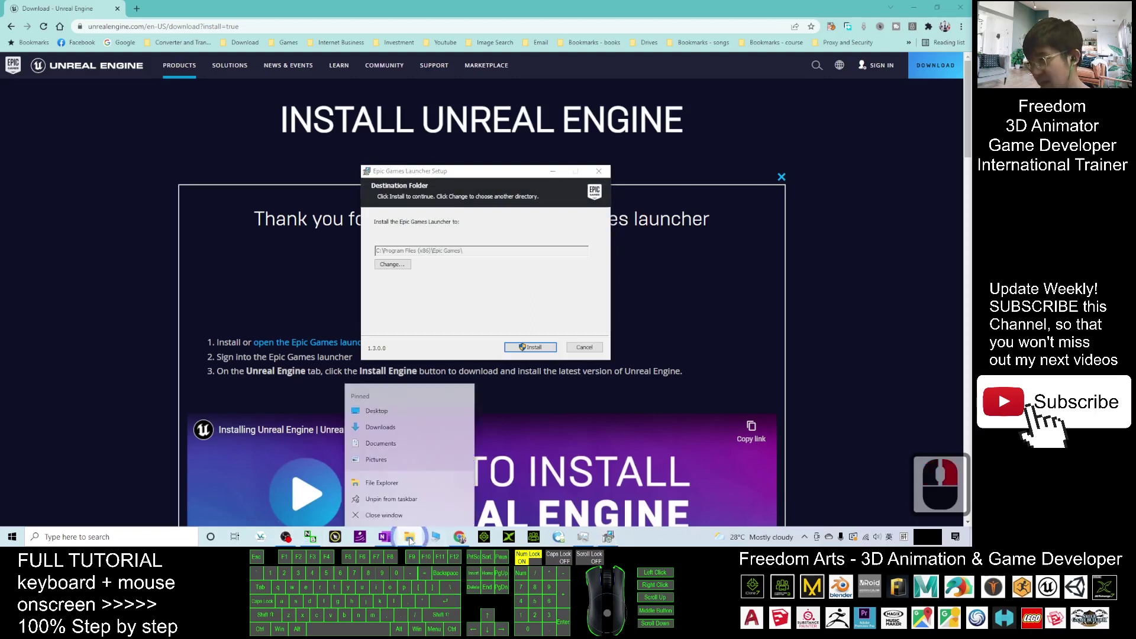
click(386, 428)
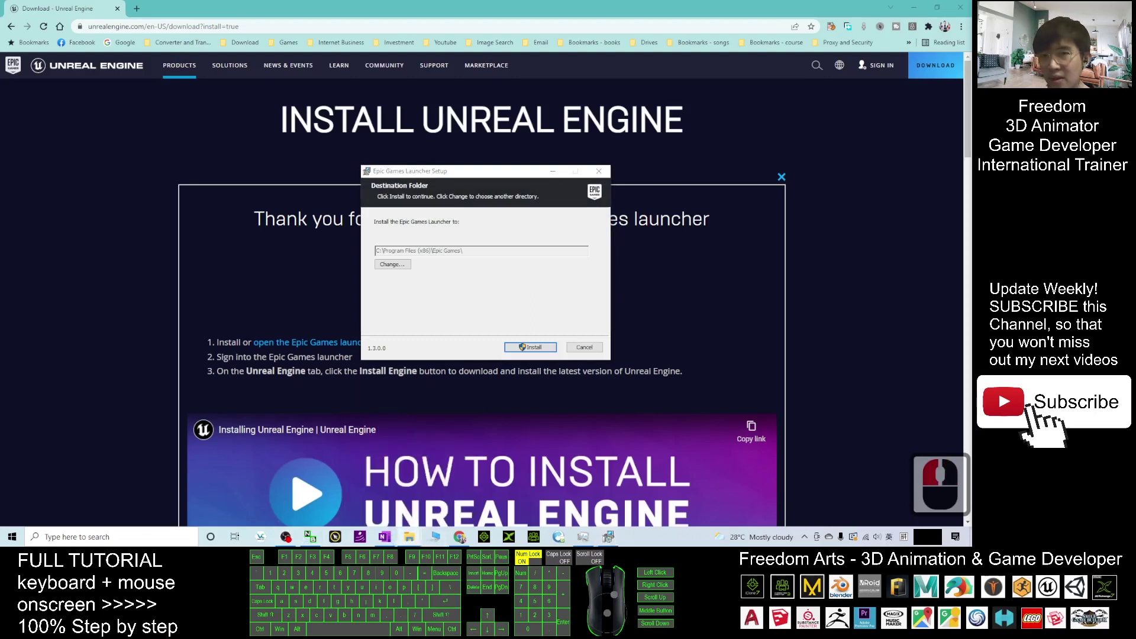
drag(849, 11, 474, 56)
click(393, 186)
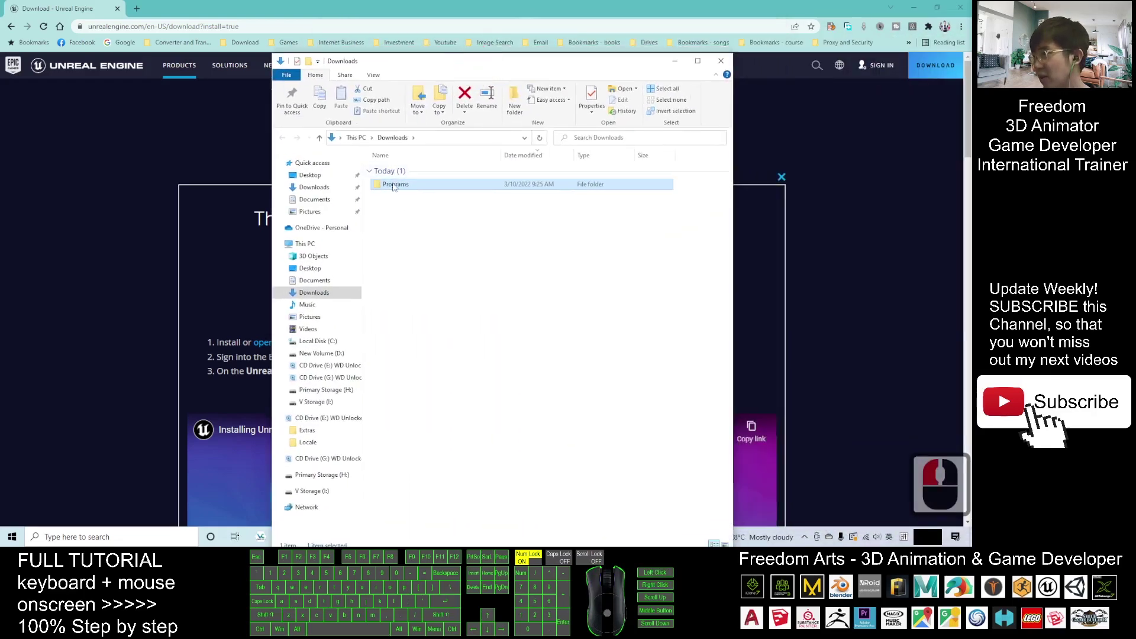
double_click(393, 186)
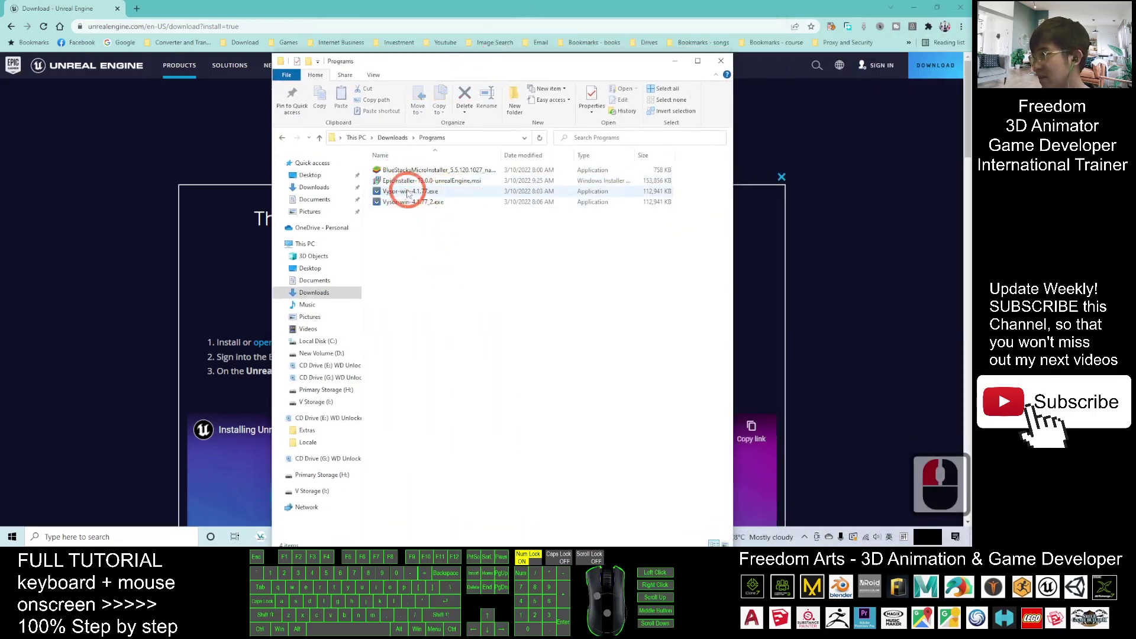
- Run the Epic installer .msi into the default Epic Games folder, then close Chrome
double_click(523, 180)
click(721, 60)
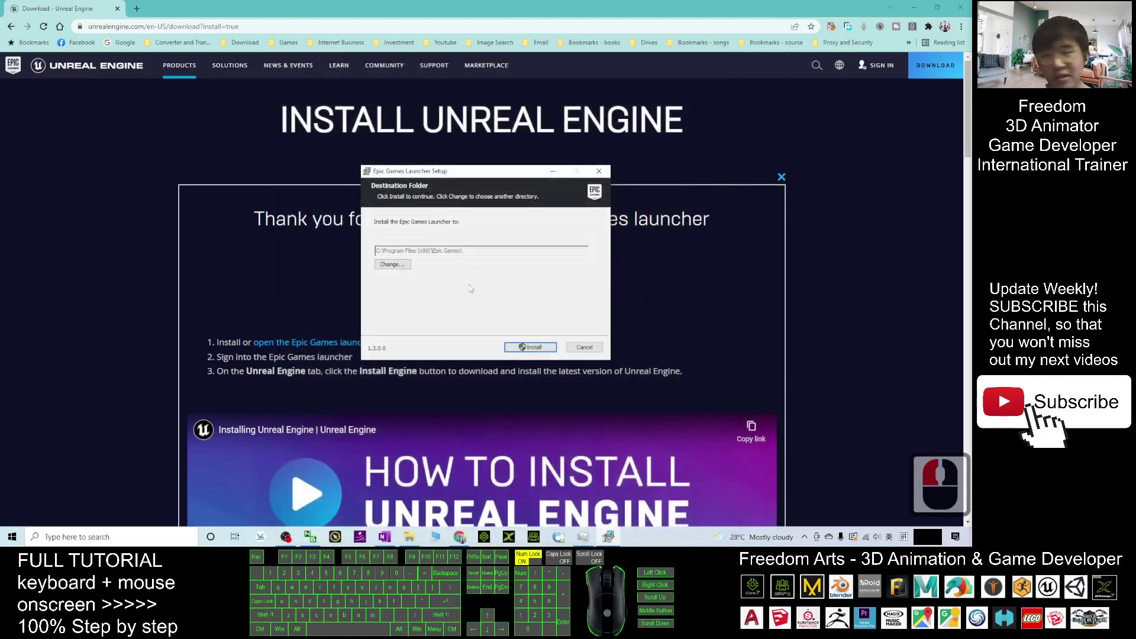
click(536, 349)
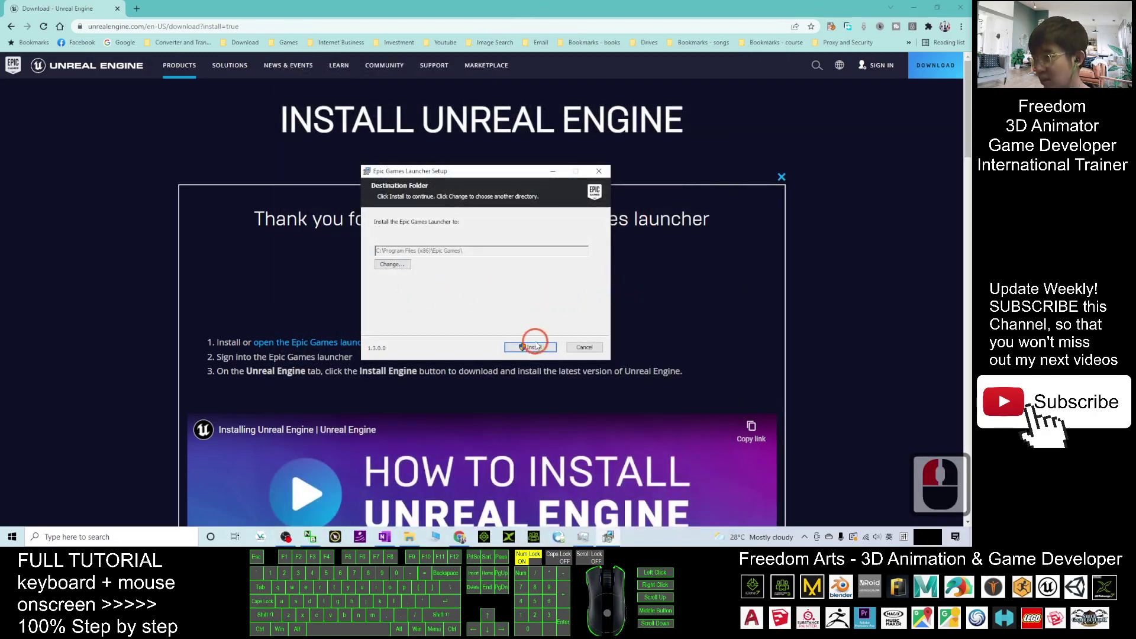
click(528, 350)
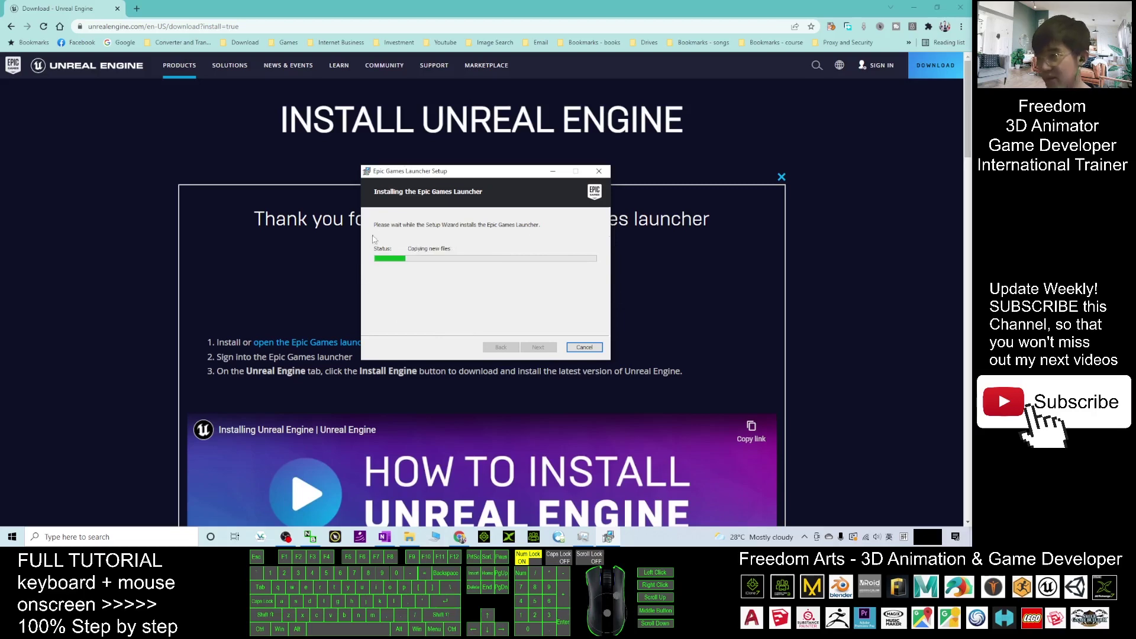
click(960, 8)
drag(495, 177, 534, 203)
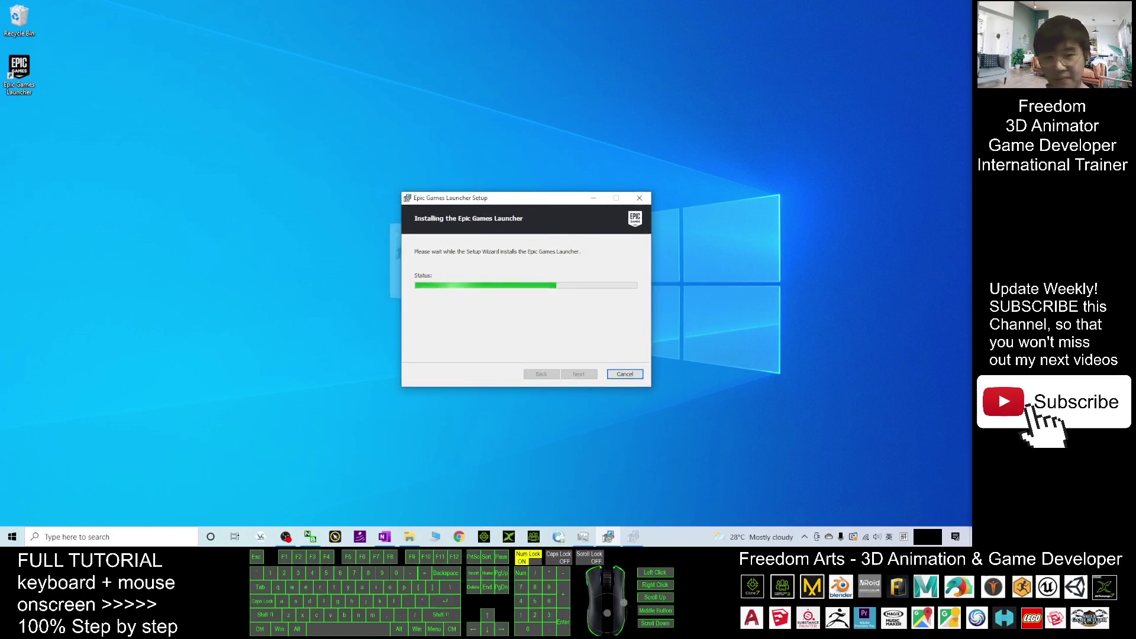
- Move the setup dialog aside and wait for the launcher installation to complete
click(484, 209)
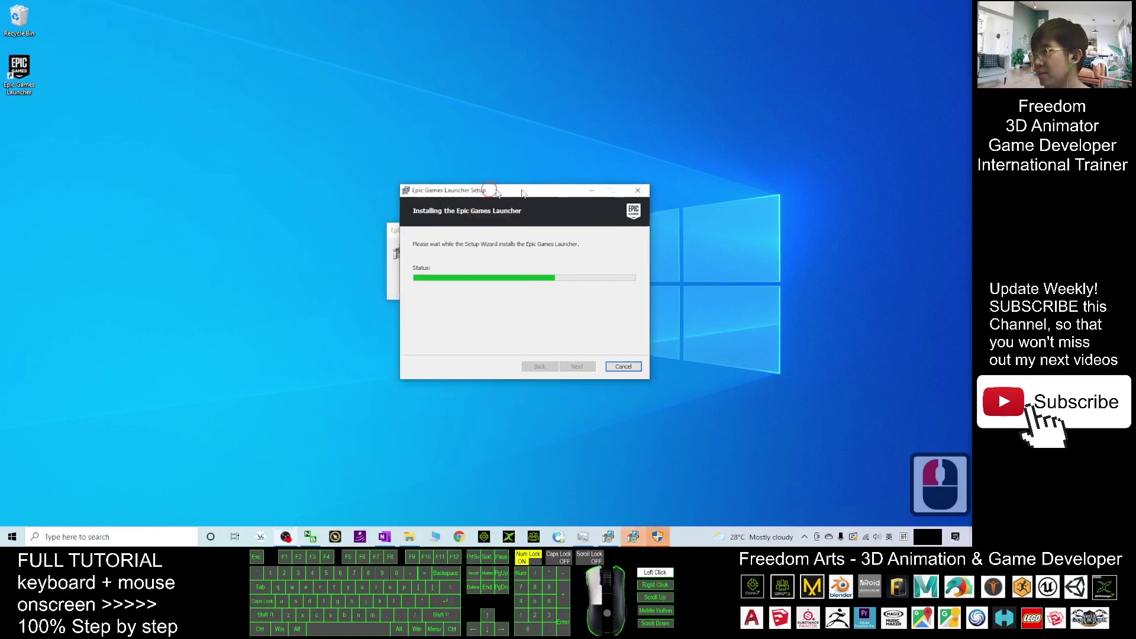
drag(488, 191, 669, 175)
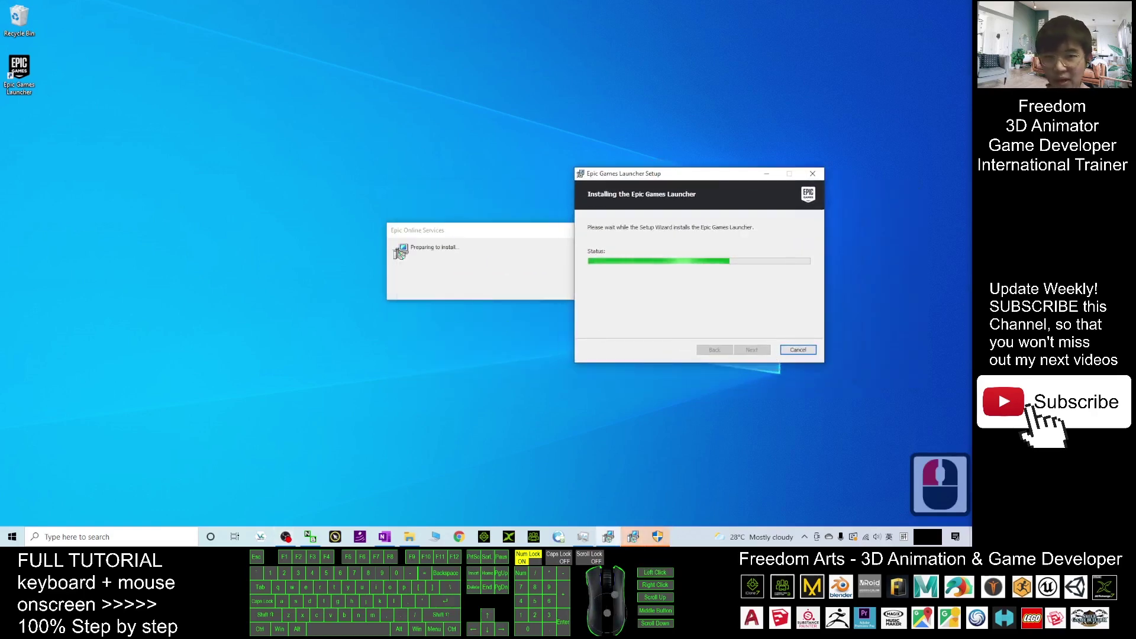
click(772, 324)
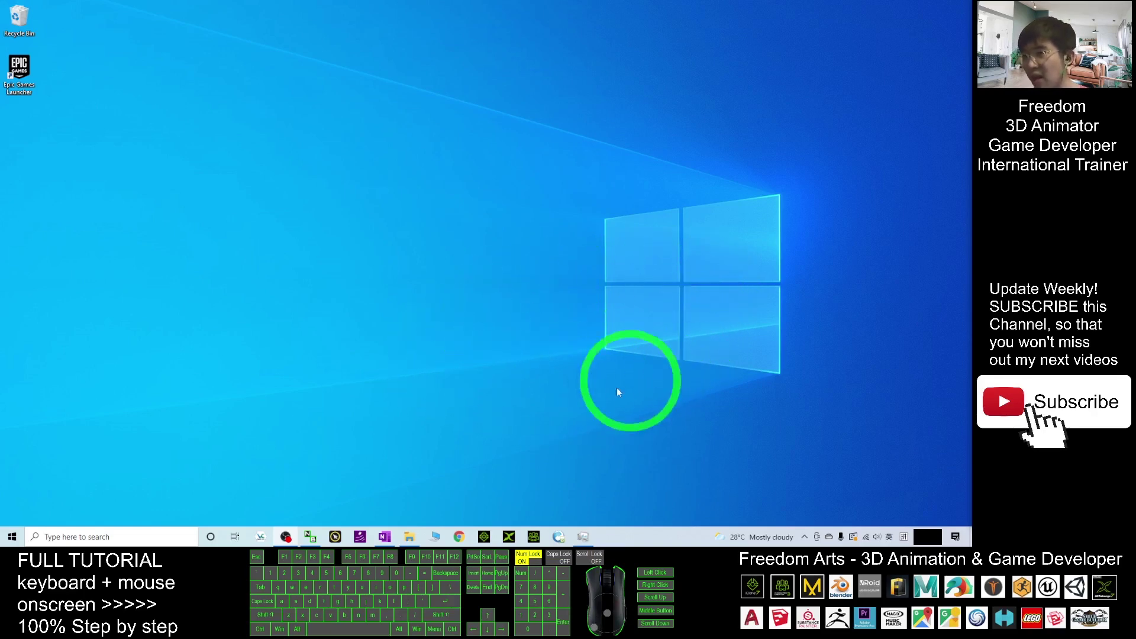
- Open the Epic Games Launcher from the system tray and sign in with Google
click(805, 537)
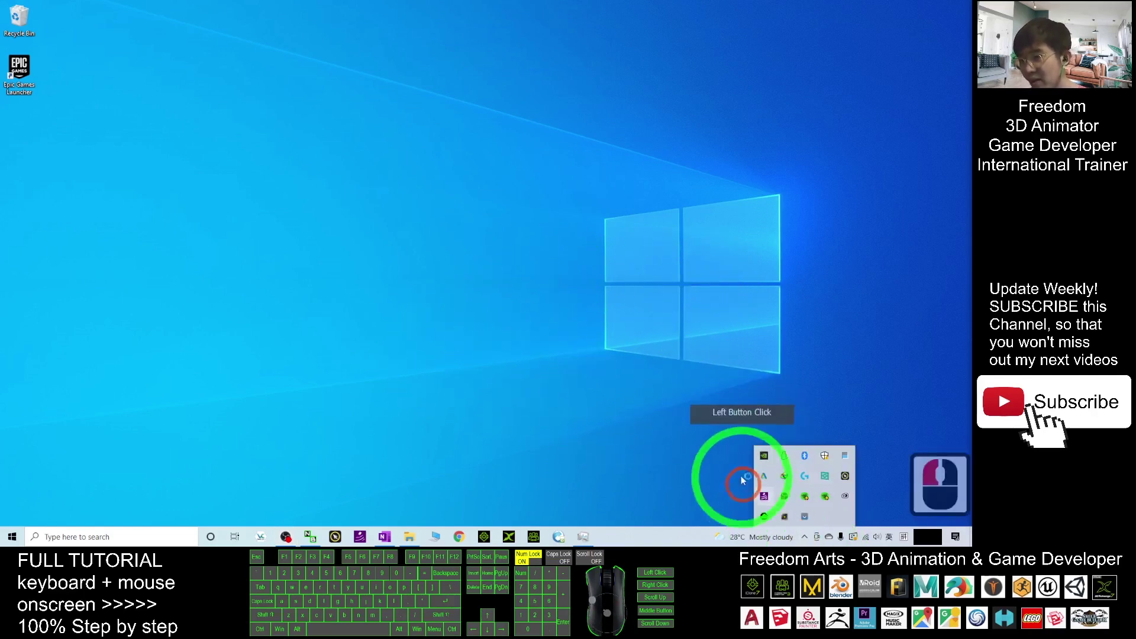
click(666, 444)
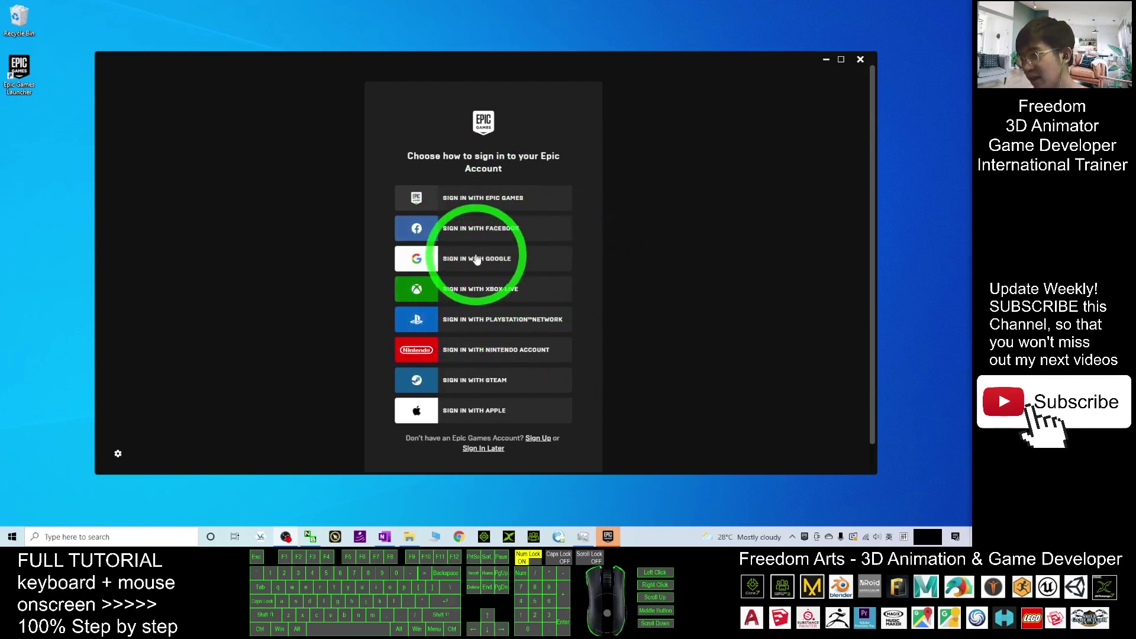
click(476, 258)
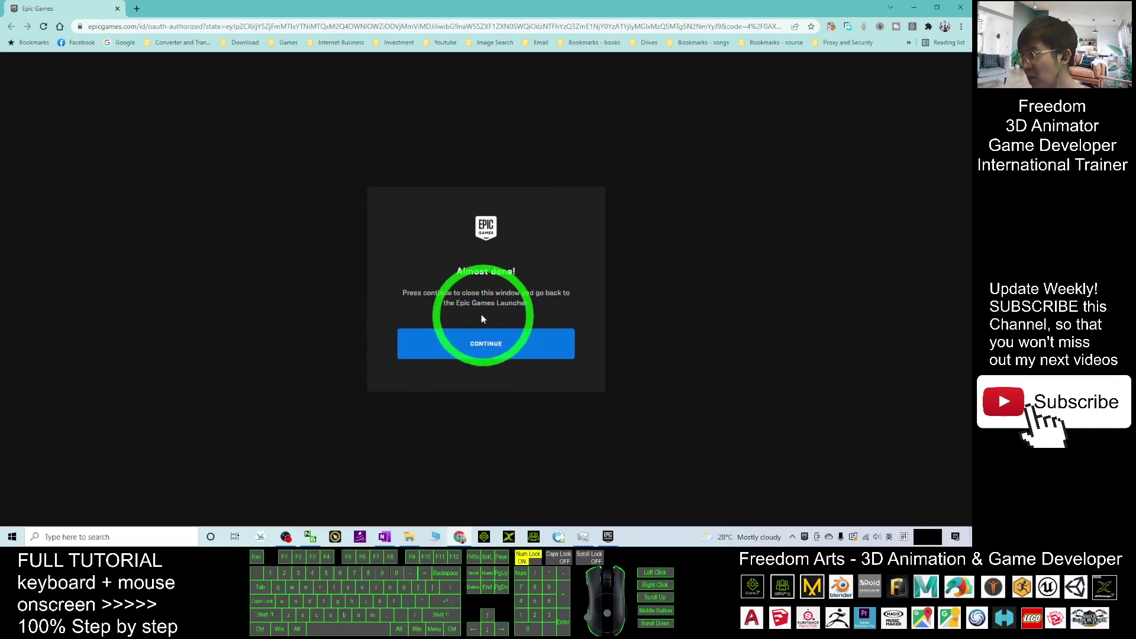
- Return to the launcher after sign-in and cancel the Overcooked2 install-location prompt
click(473, 349)
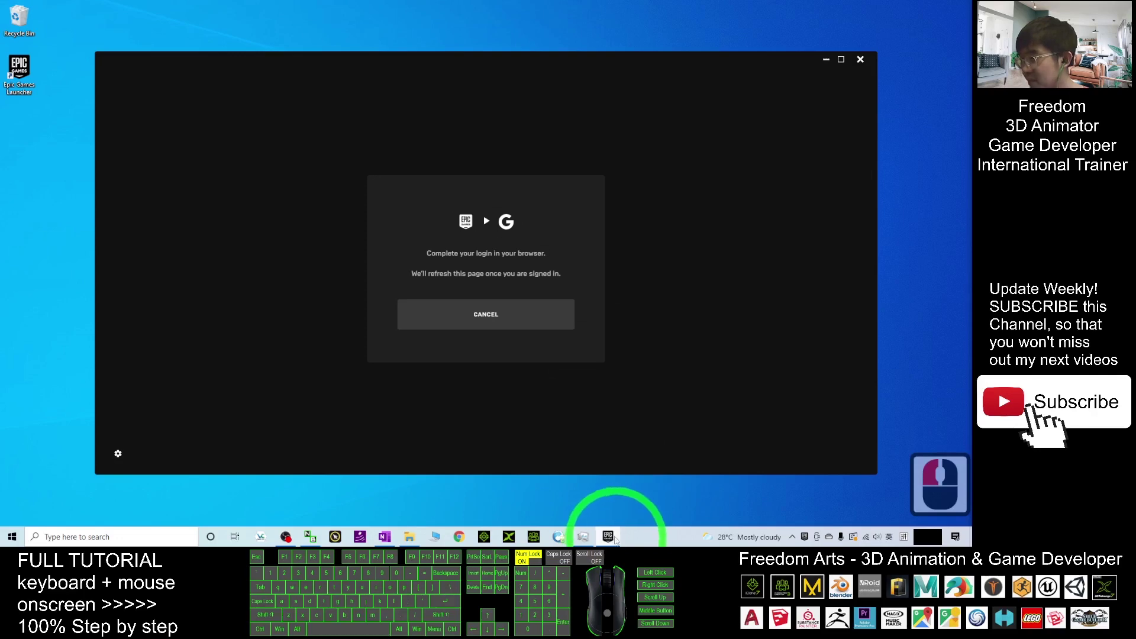
click(607, 536)
click(607, 536)
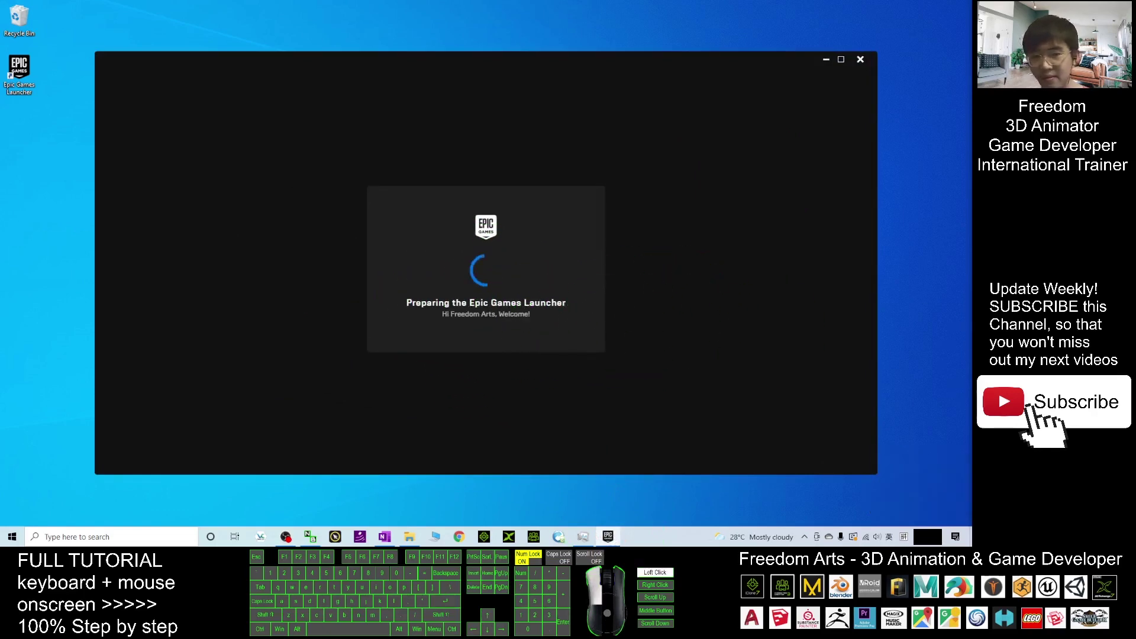
click(619, 300)
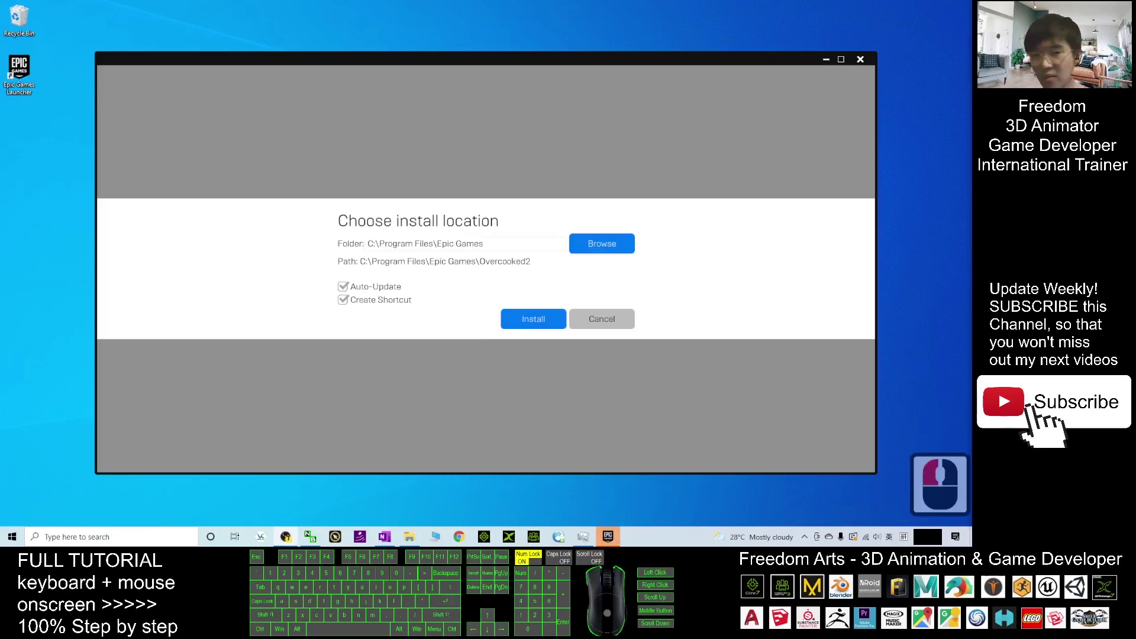
click(286, 240)
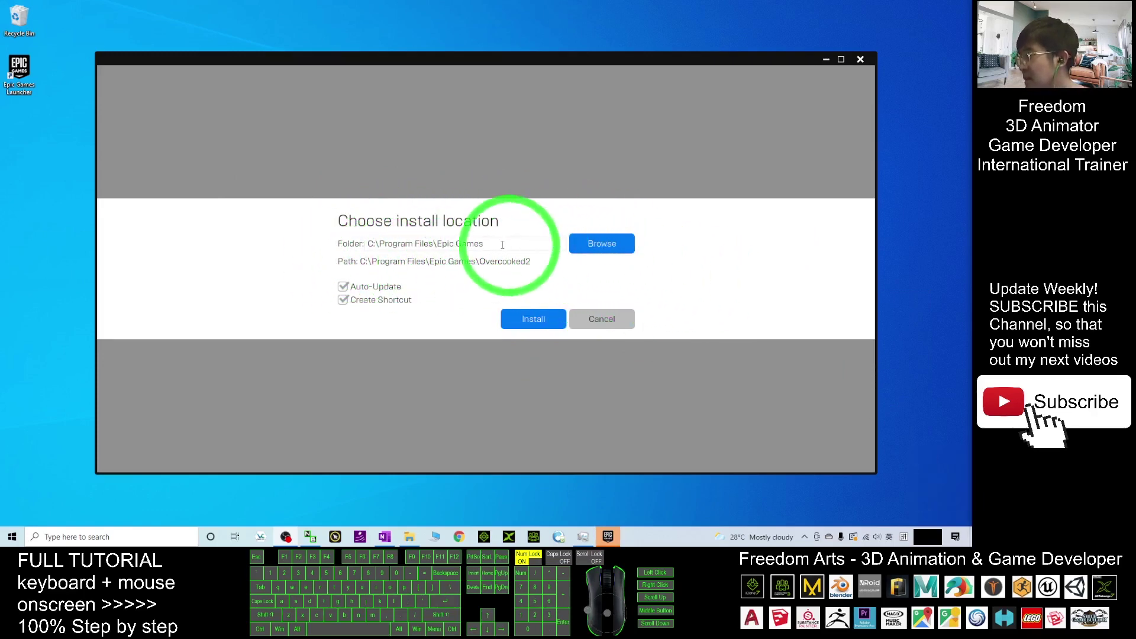
click(538, 263)
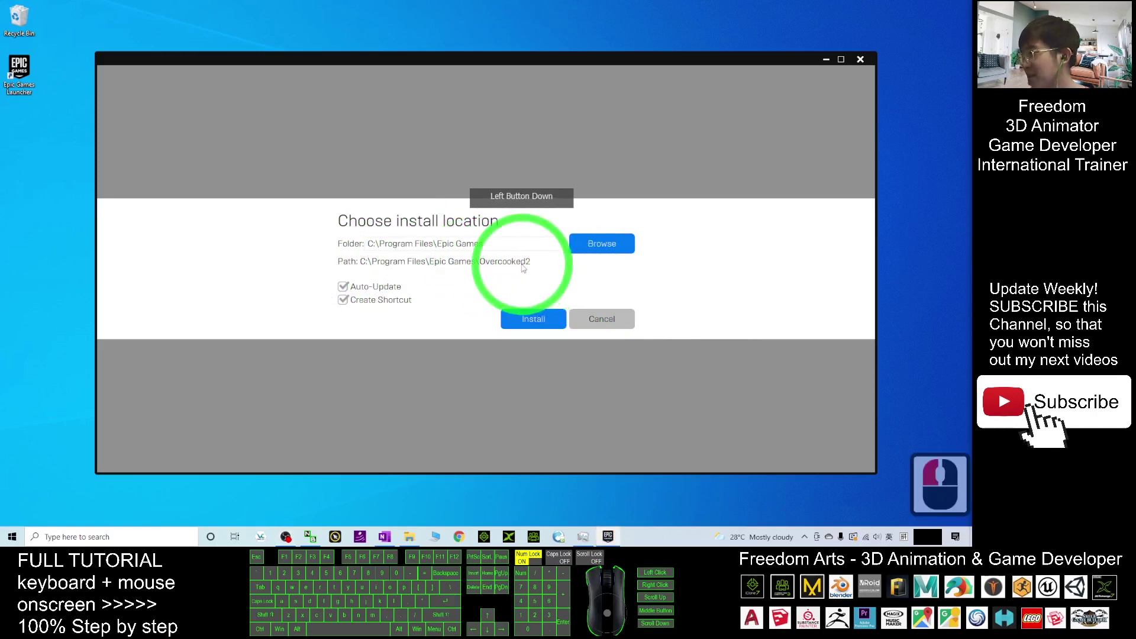
click(606, 323)
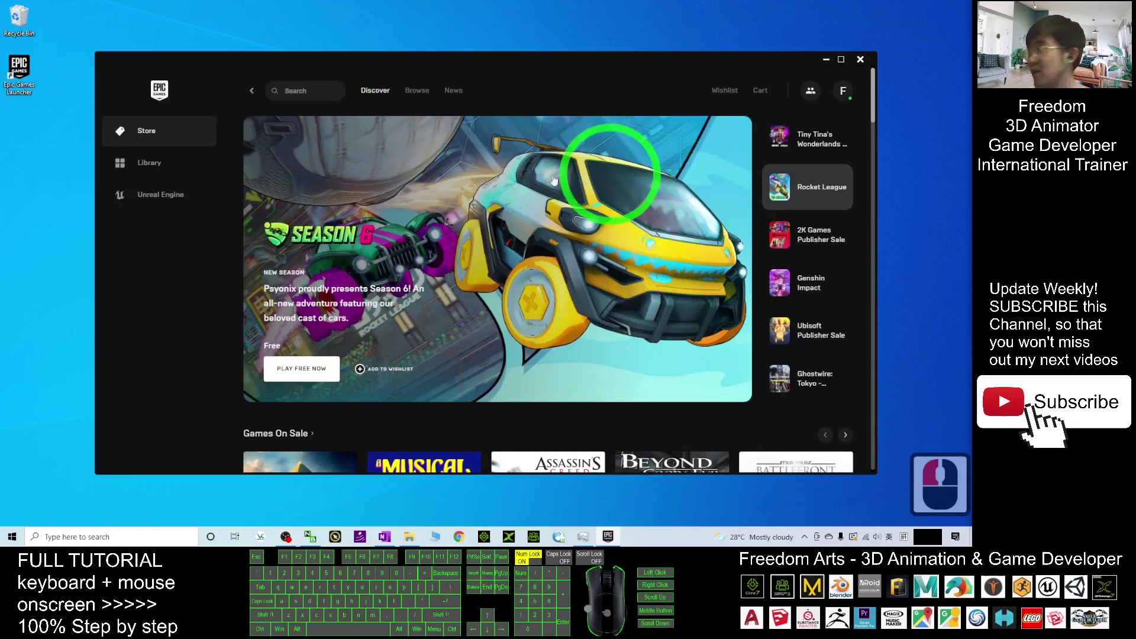
- Go to the Unreal Engine section and open its Library tab
click(159, 201)
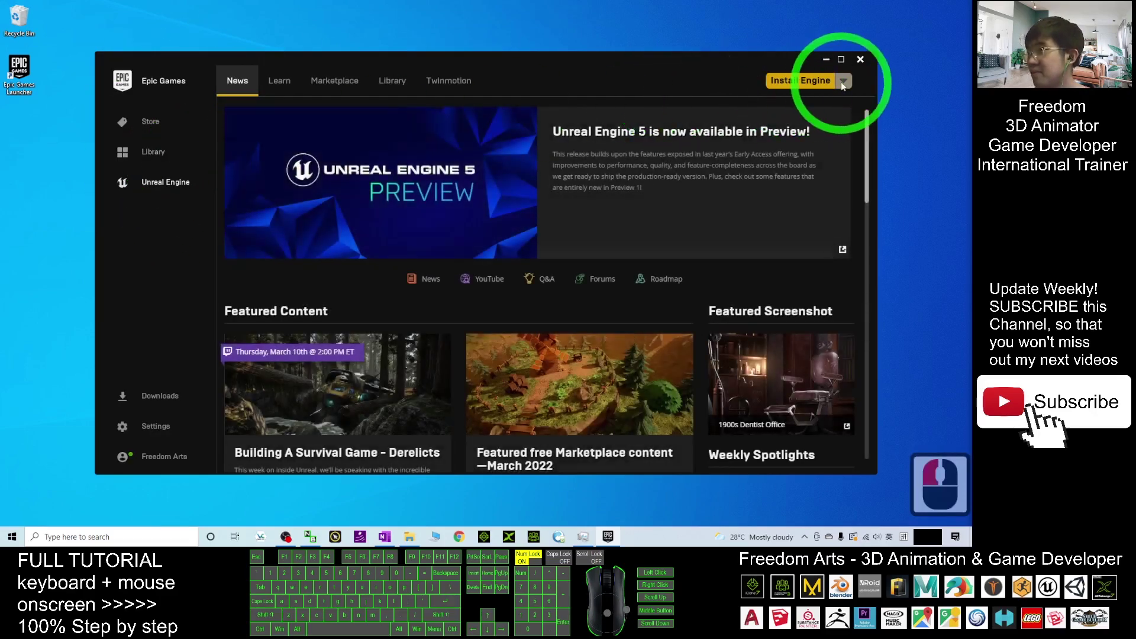
click(843, 83)
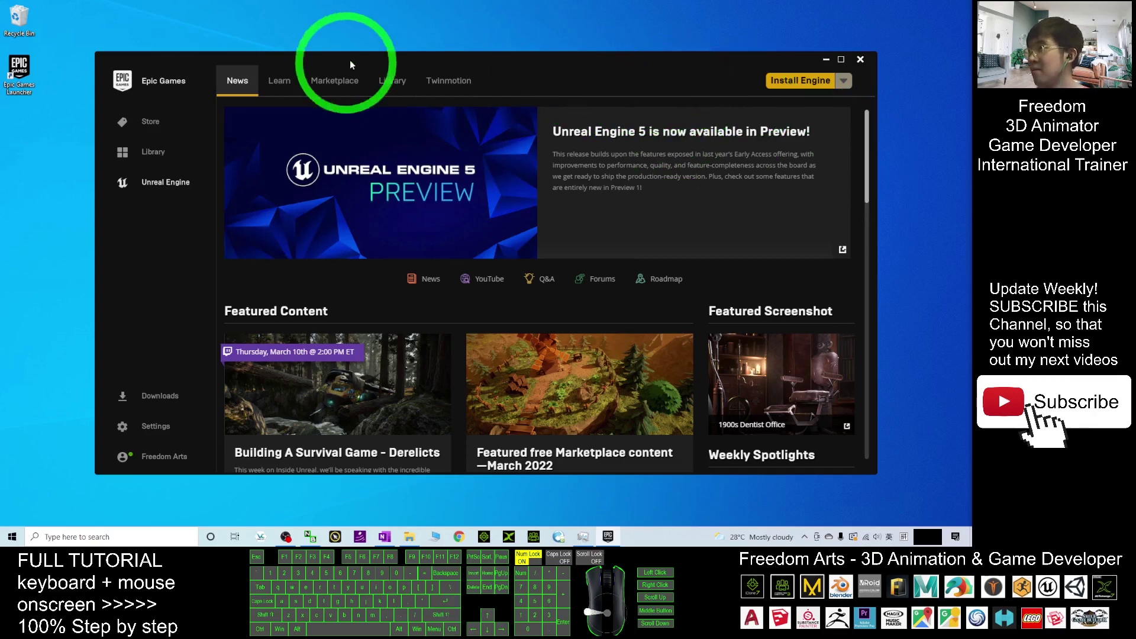
click(384, 84)
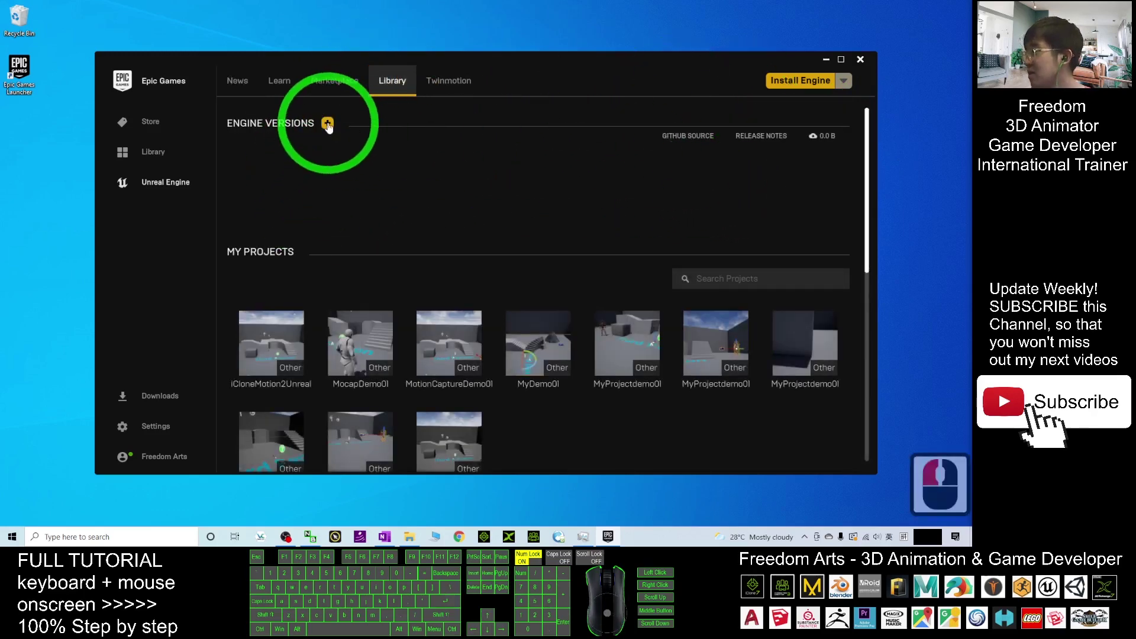
- Add engine version 4.27.2 and install it into C:\Program Files\Epic Games\UE_4.27
click(327, 125)
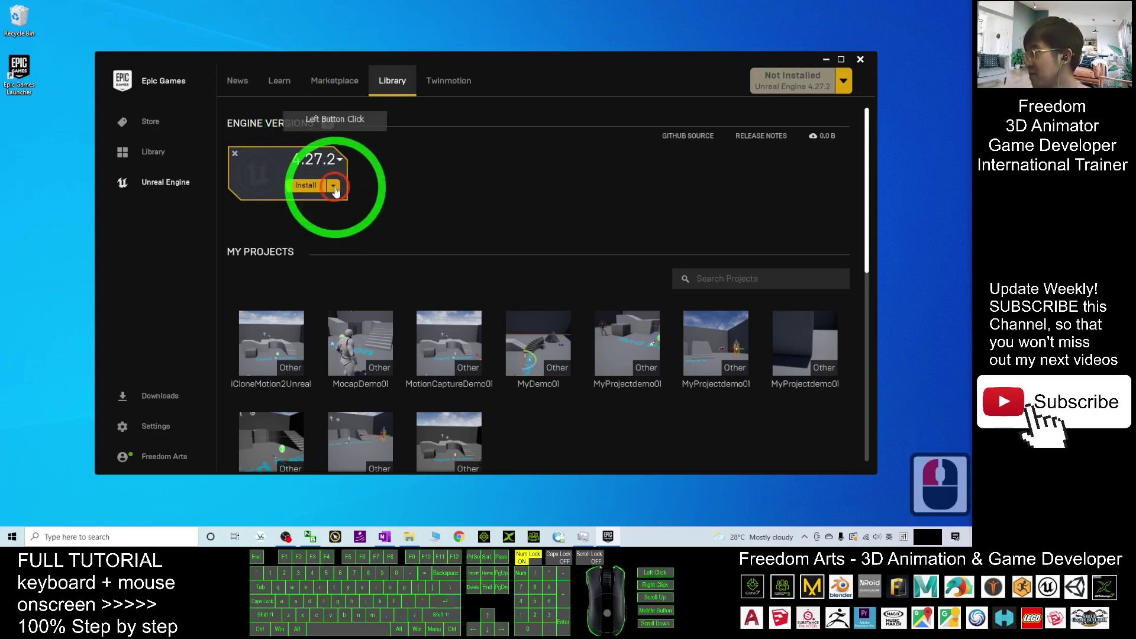
click(329, 124)
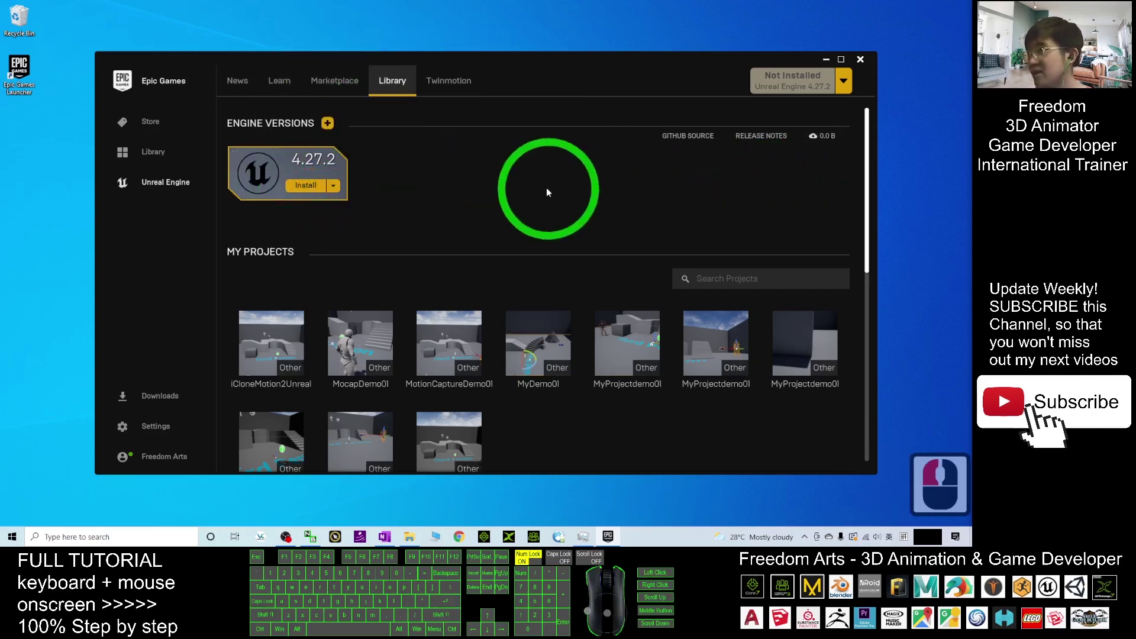
click(306, 185)
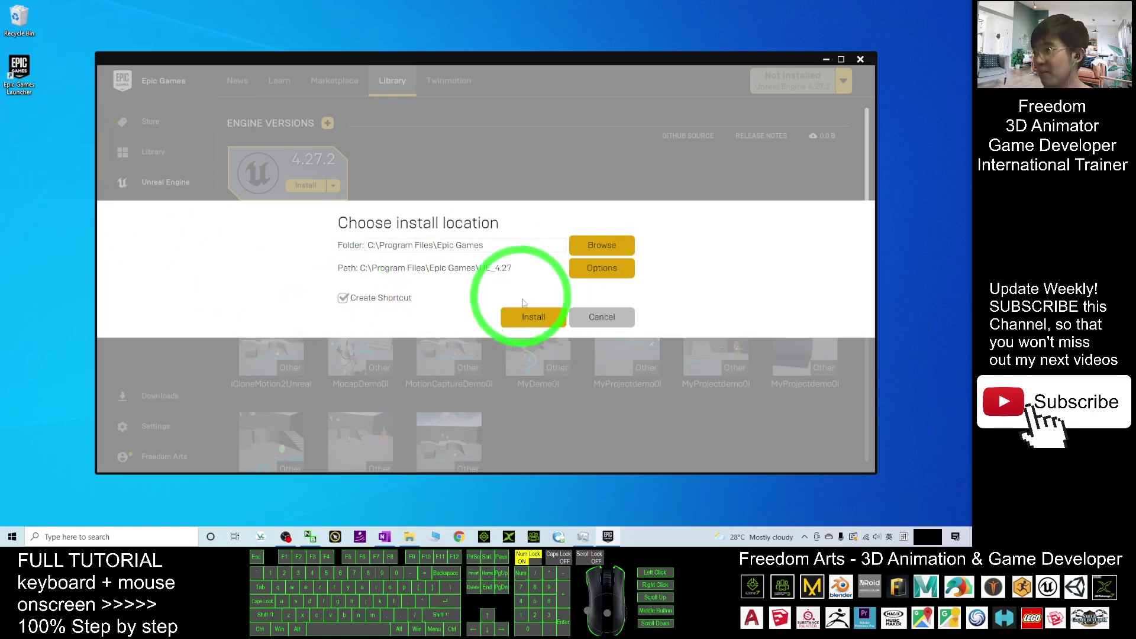
click(537, 319)
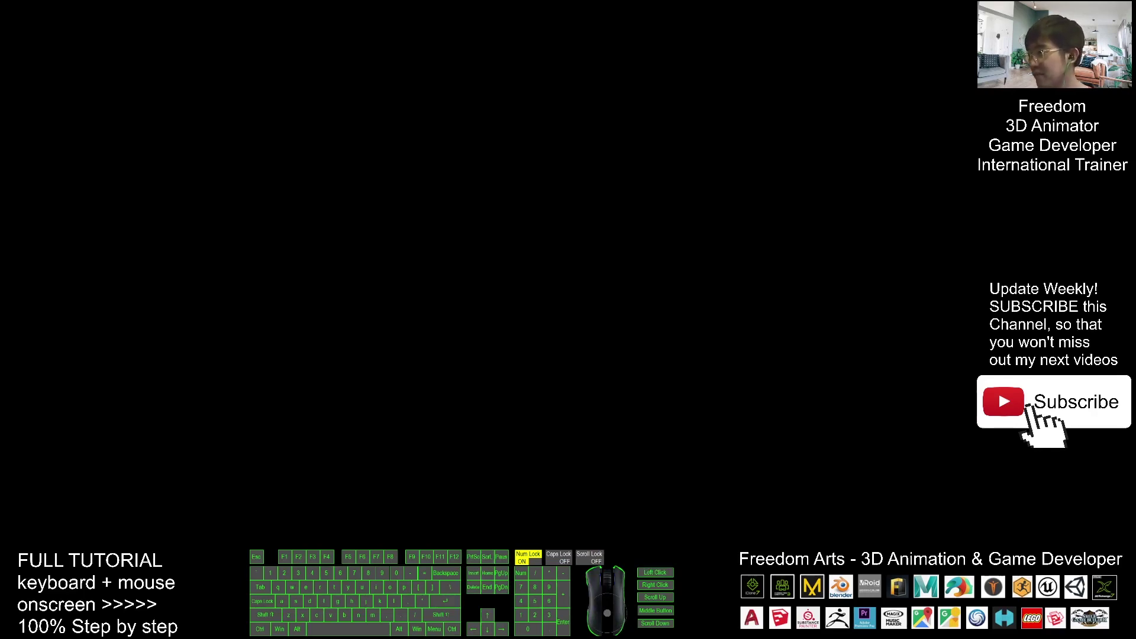
- Approve the UAC prompt so the Unreal Engine 4.27.2 installation completes
click(506, 229)
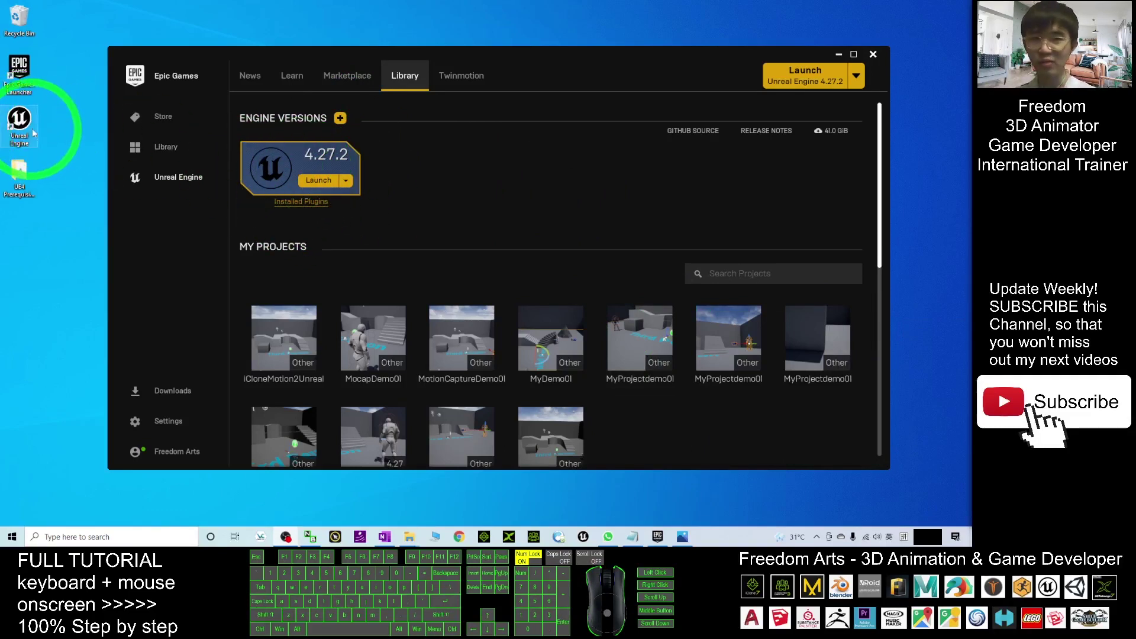
- Open the file location of the Unreal Engine desktop shortcut from its Properties
drag(329, 50, 364, 57)
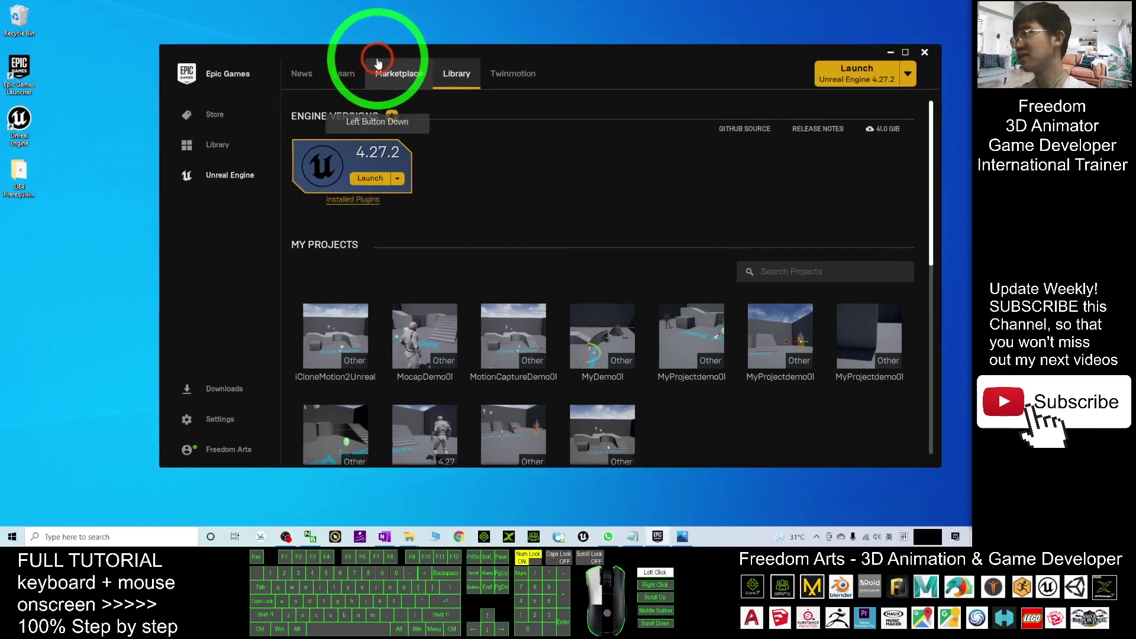
click(4, 117)
click(24, 119)
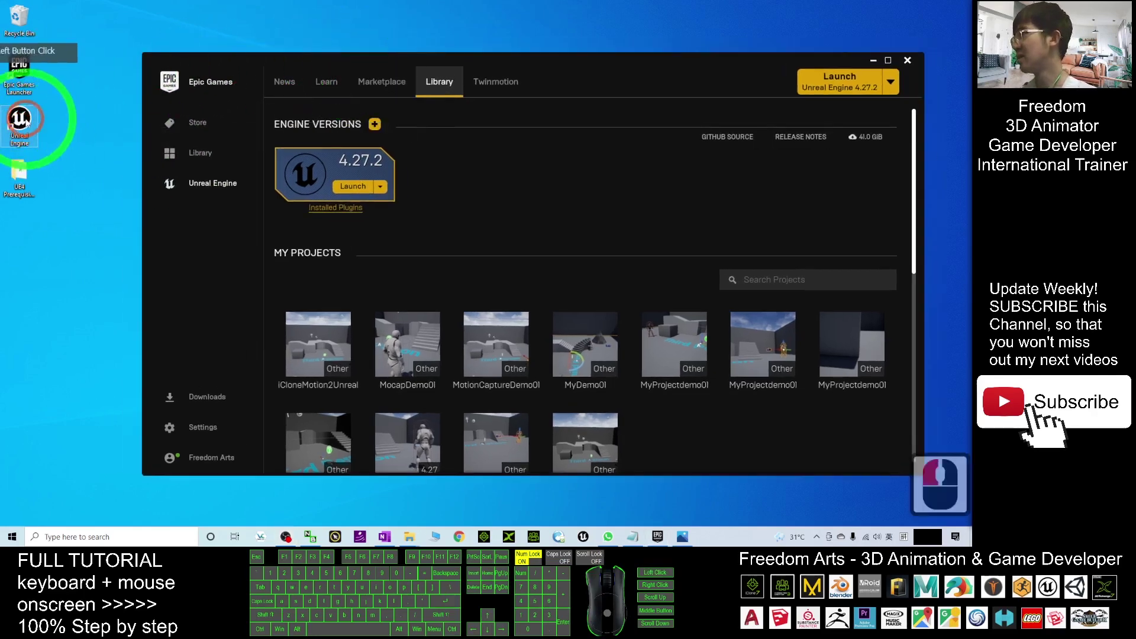
right_click(25, 120)
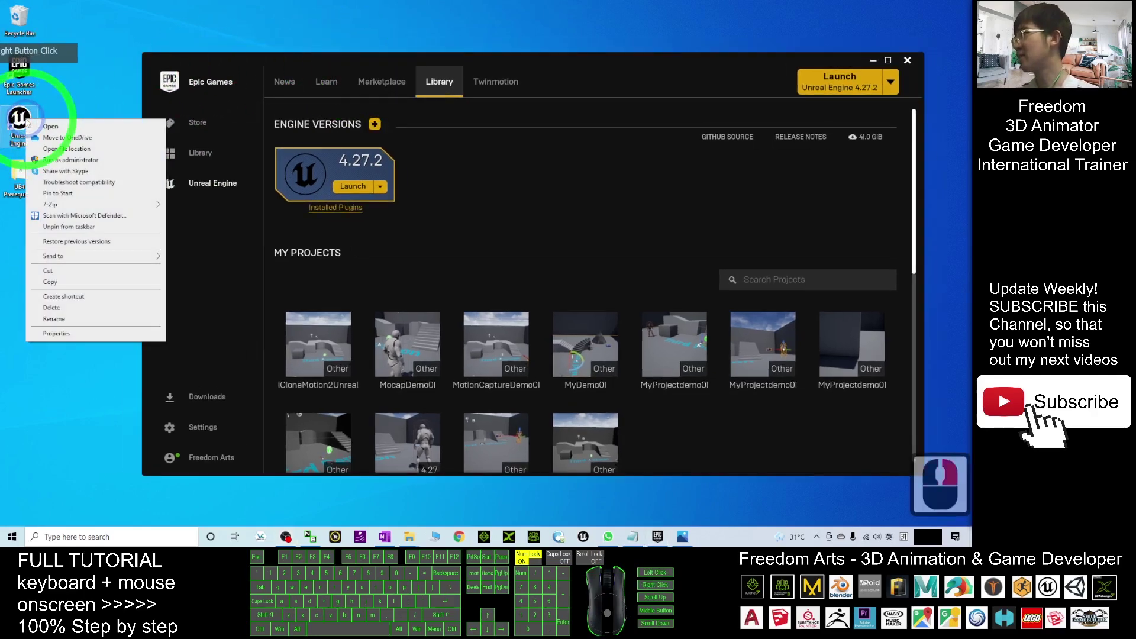
click(55, 334)
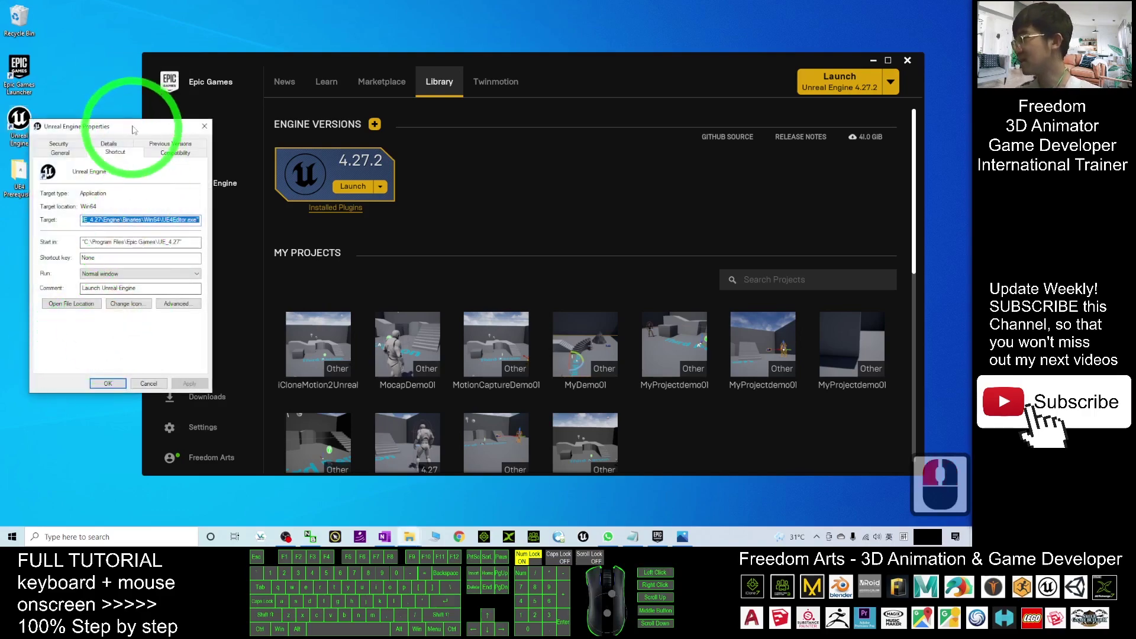
drag(134, 130, 575, 152)
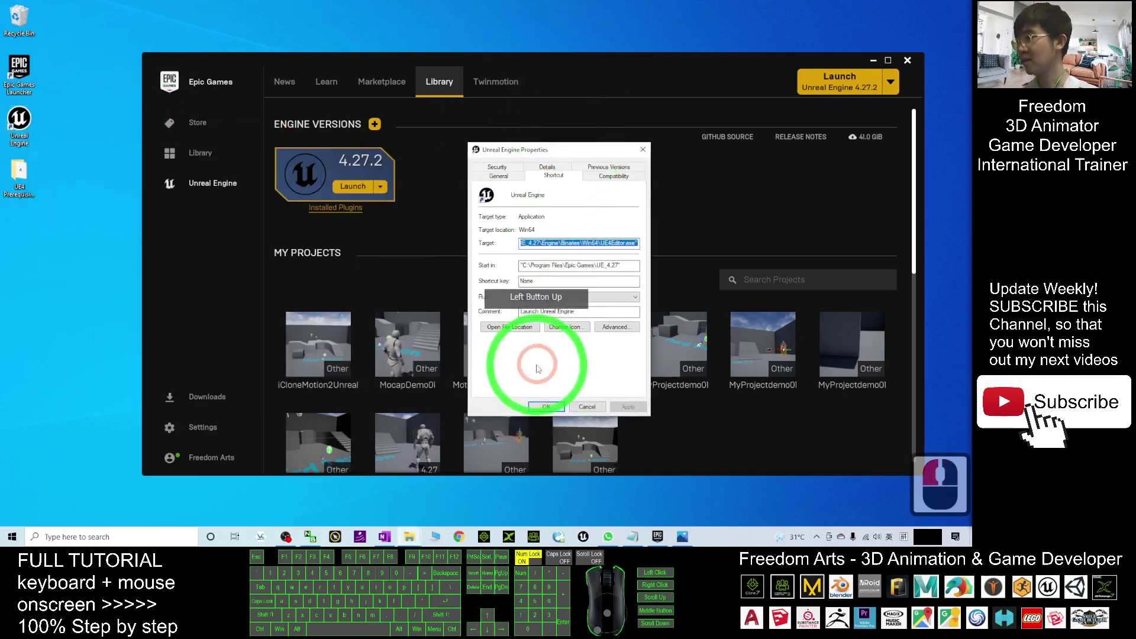
click(522, 328)
- Maximise Explorer, go up to C:\Program Files\Epic Games, and select the UE_4.27 folder
double_click(658, 118)
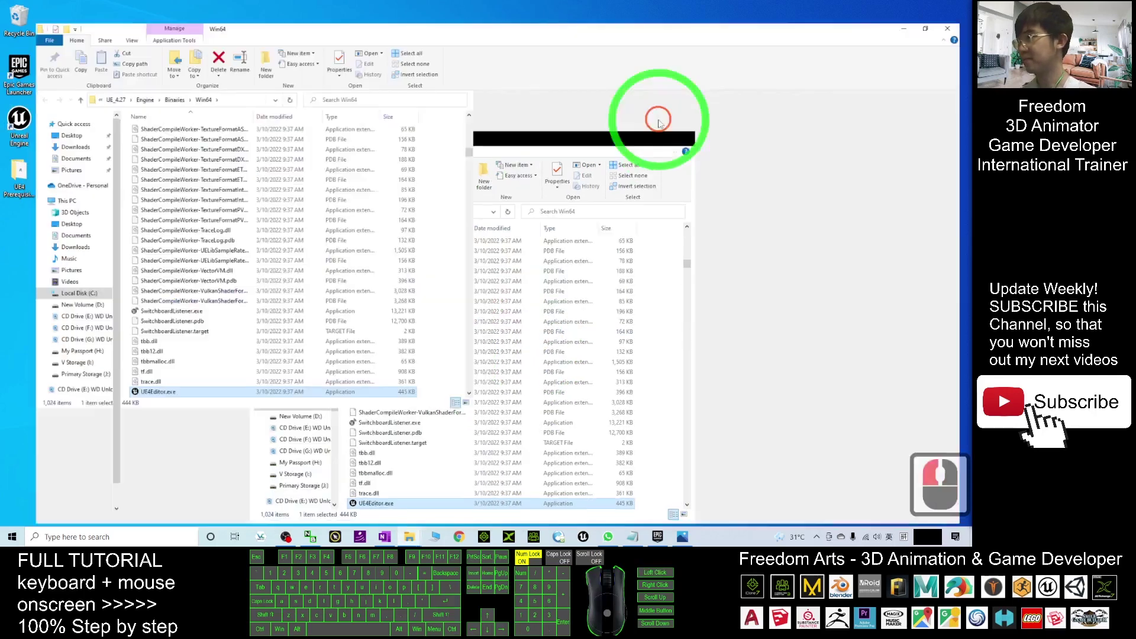
click(387, 82)
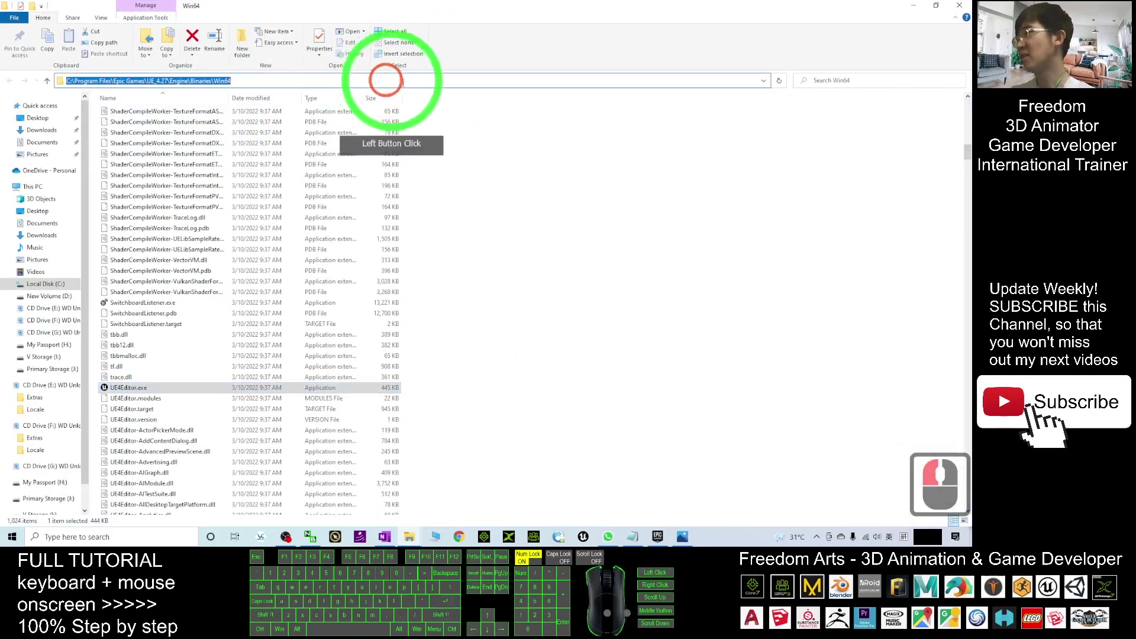
double_click(591, 196)
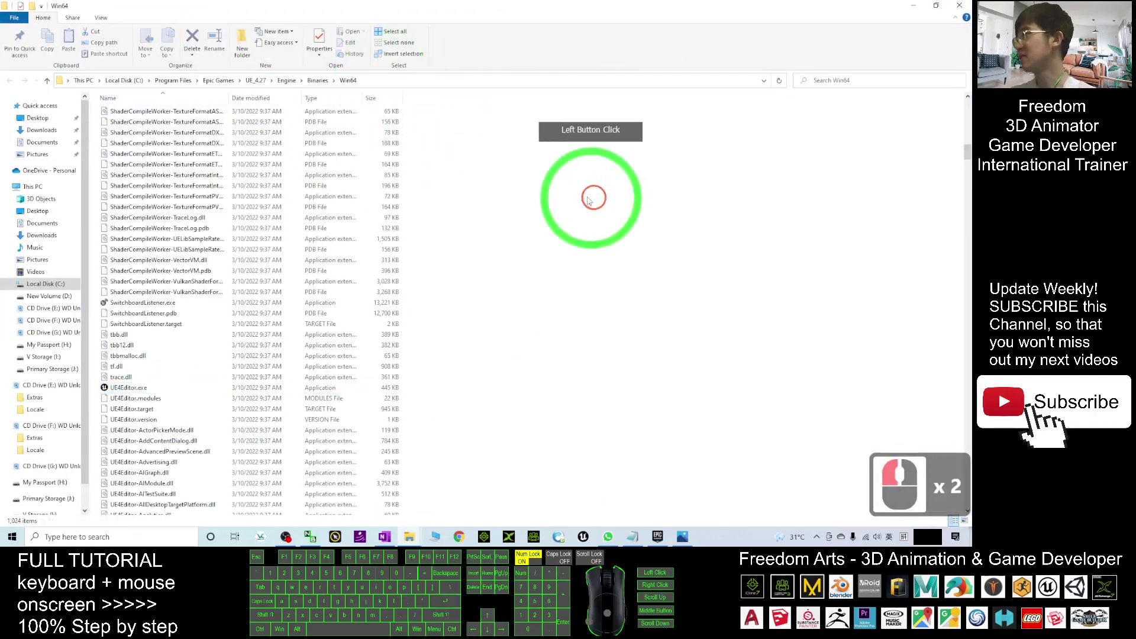
click(219, 81)
click(220, 83)
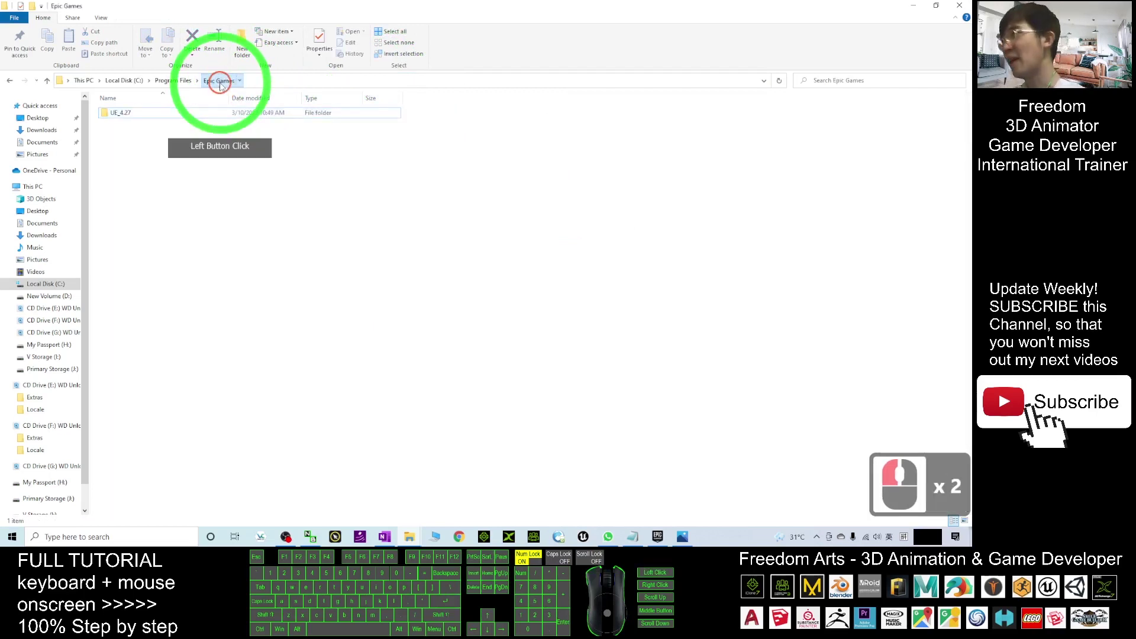
click(114, 114)
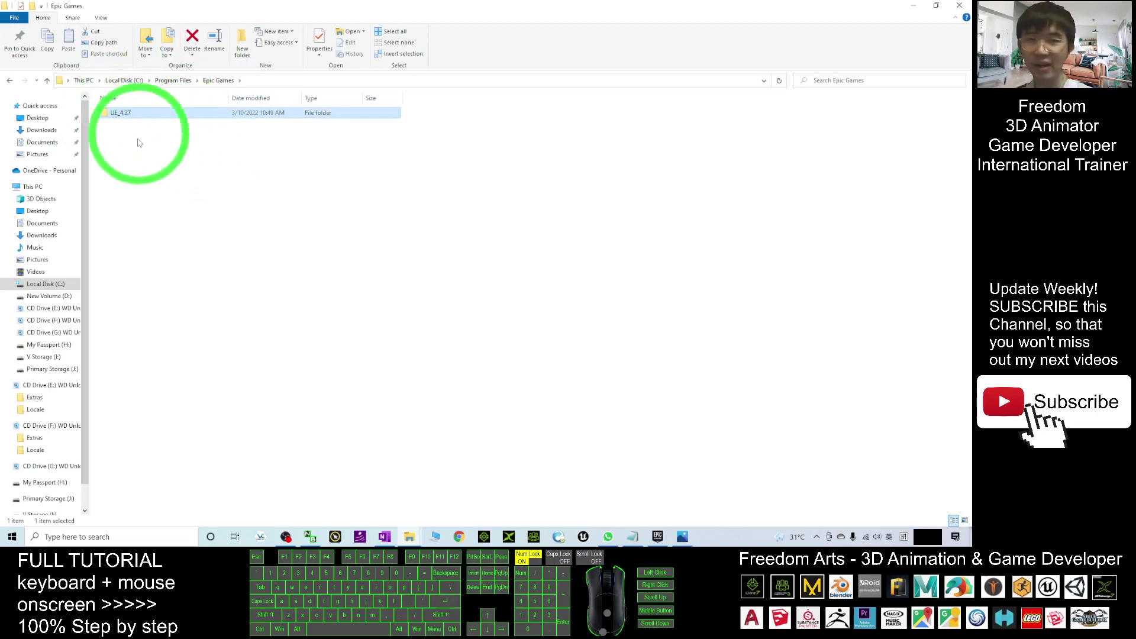
click(172, 154)
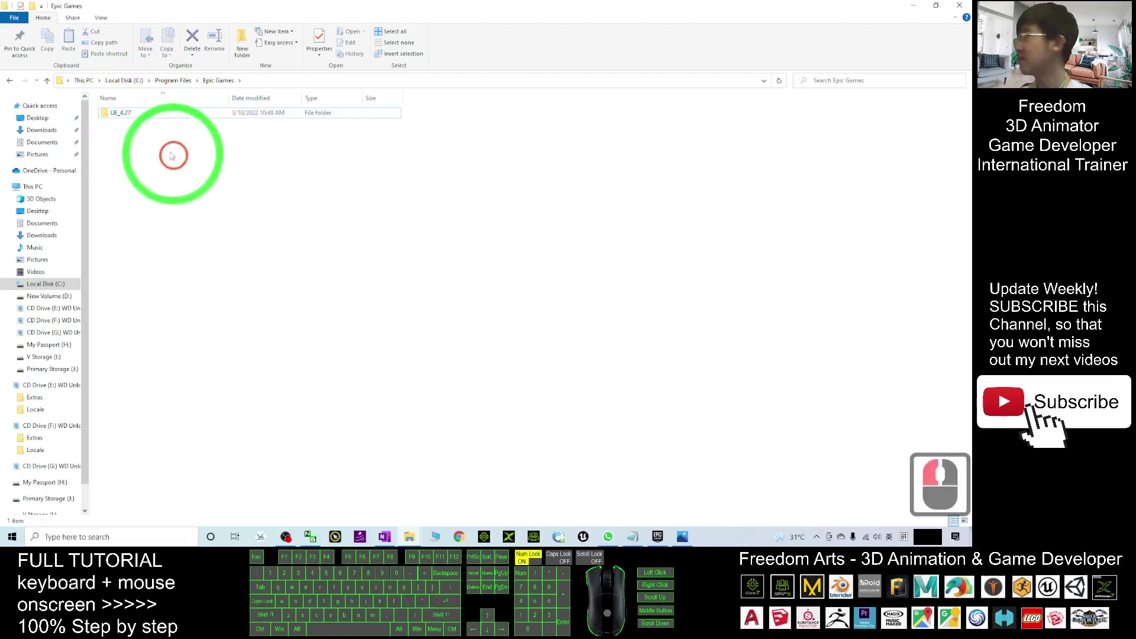
click(121, 118)
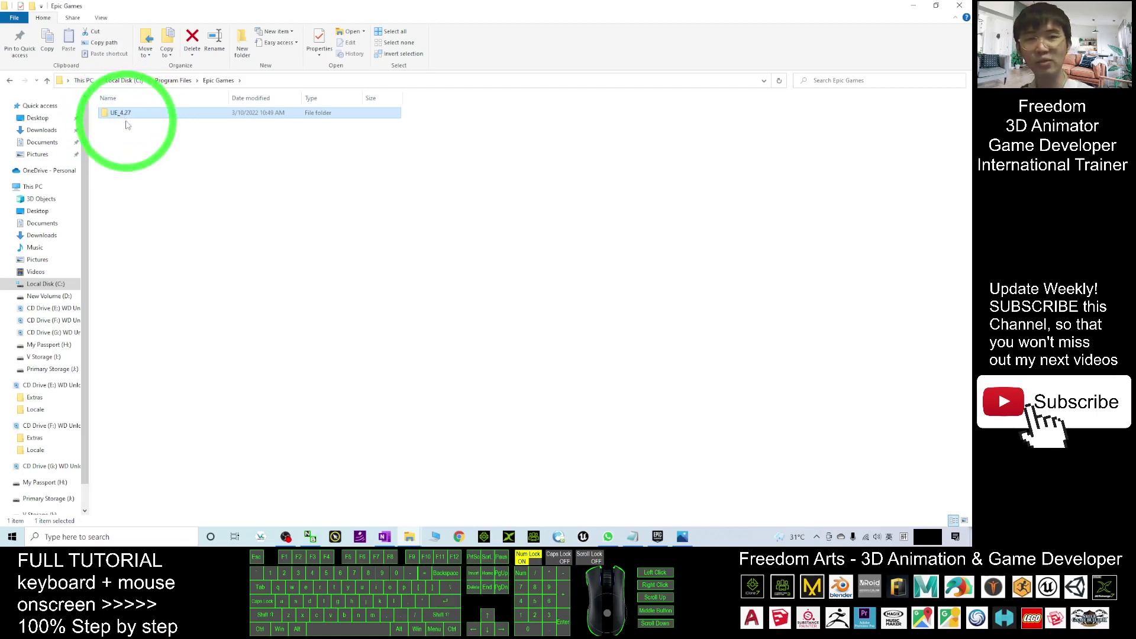
- Minimise Explorer and the launcher, close the shortcut Properties dialog, and select the UE4 Prerequisite desktop icon
click(916, 7)
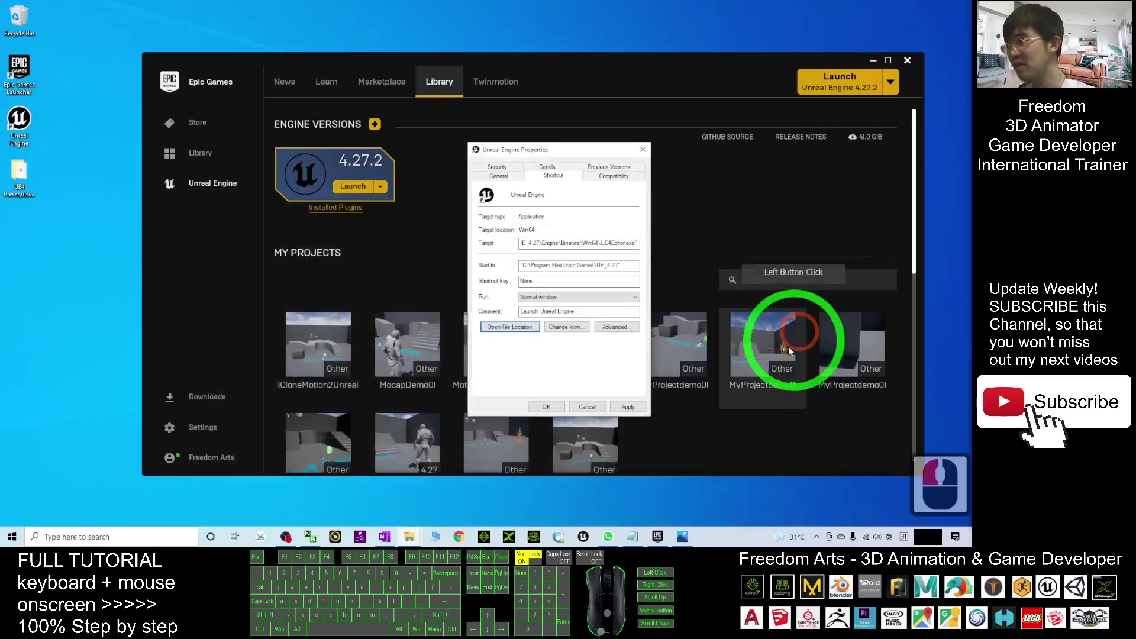
click(642, 150)
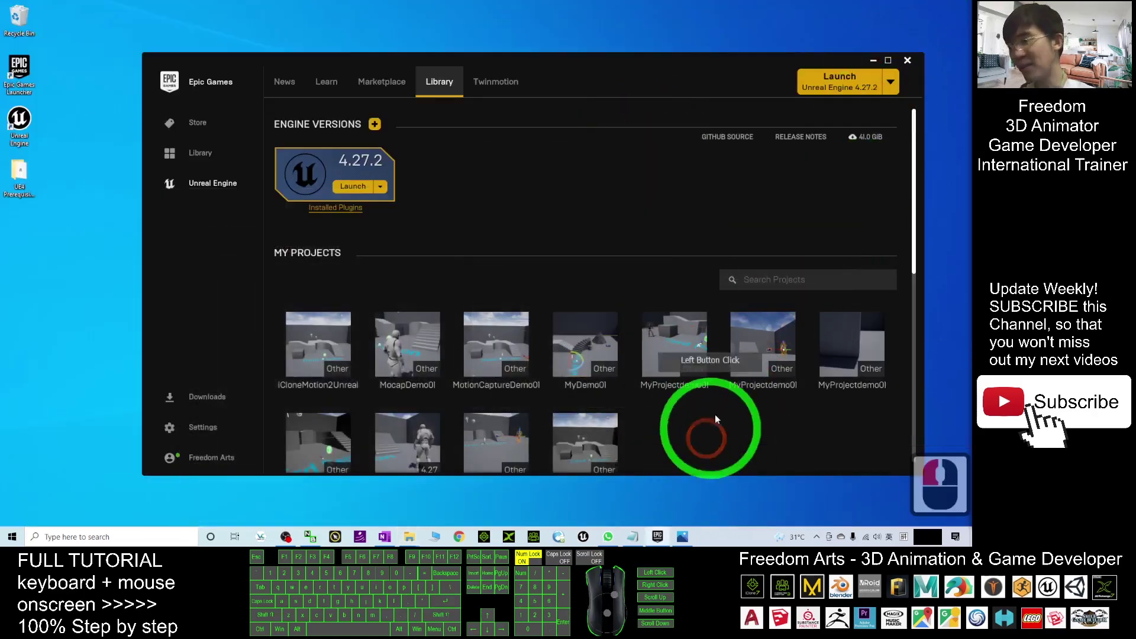
click(873, 61)
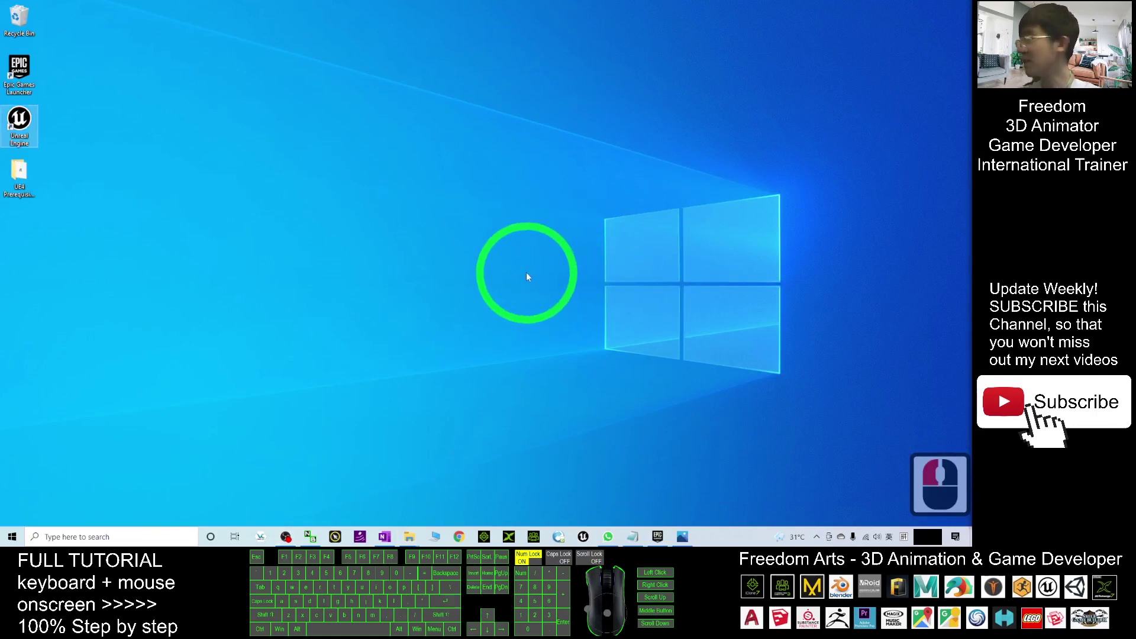
click(22, 183)
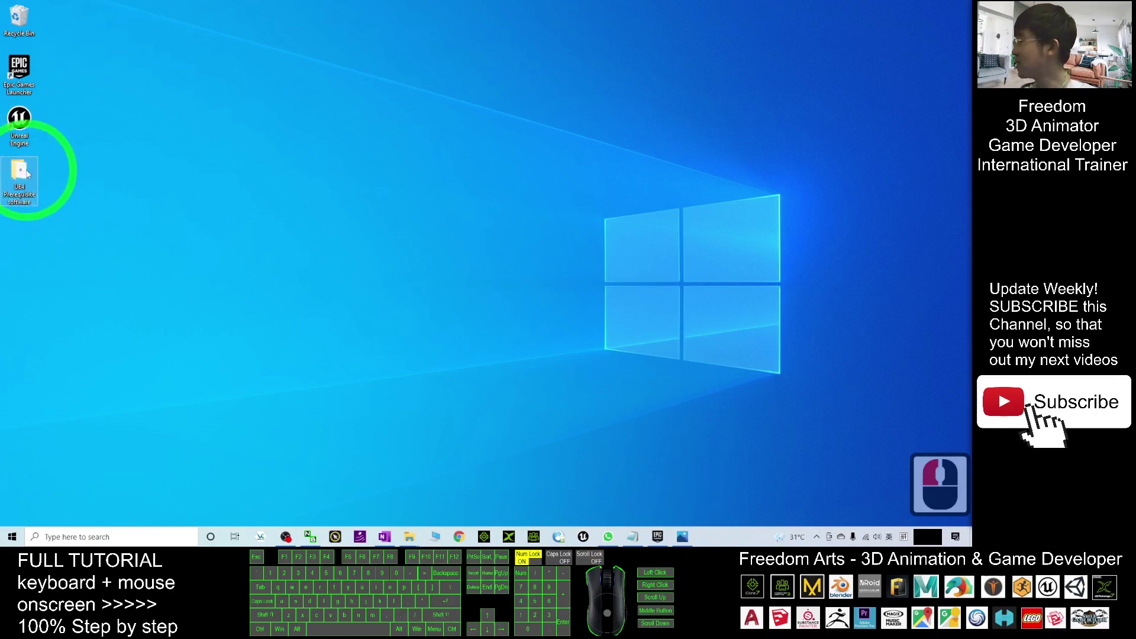
- Bring up notes.txt in Notepad, restore its window, and highlight the Google Drive prerequisite download link
click(632, 536)
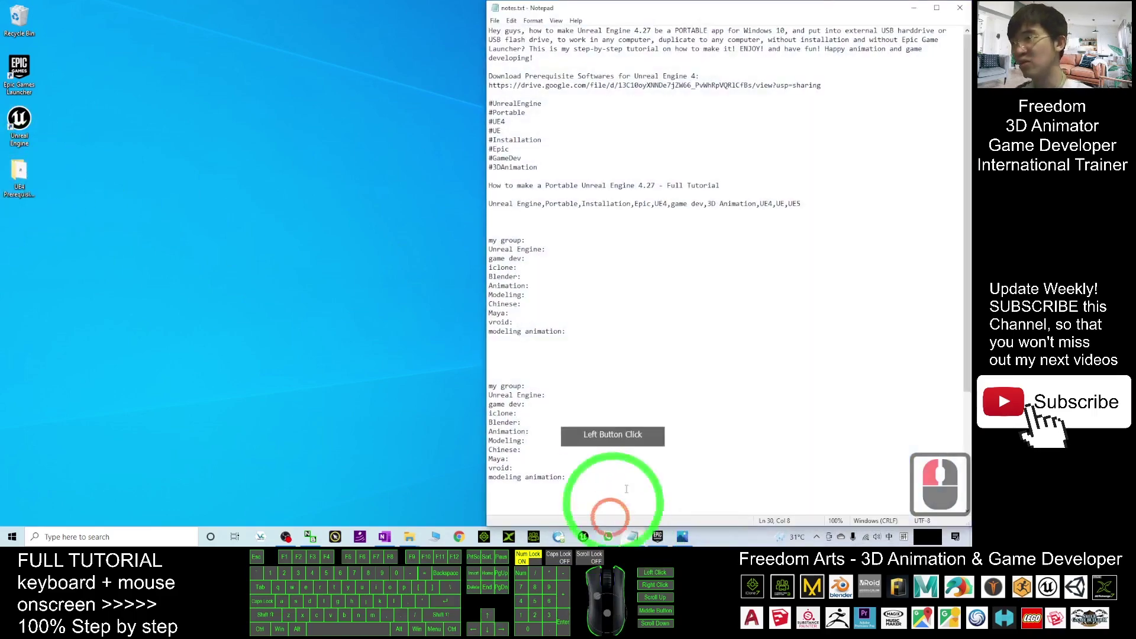
scroll(801, 329, up, 12)
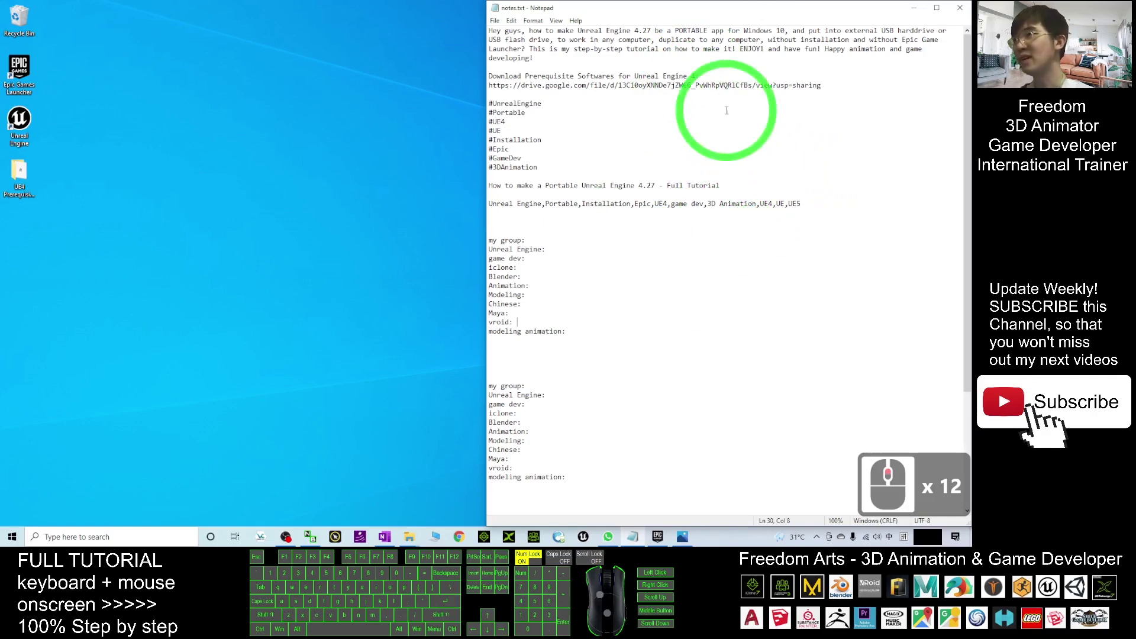
click(696, 77)
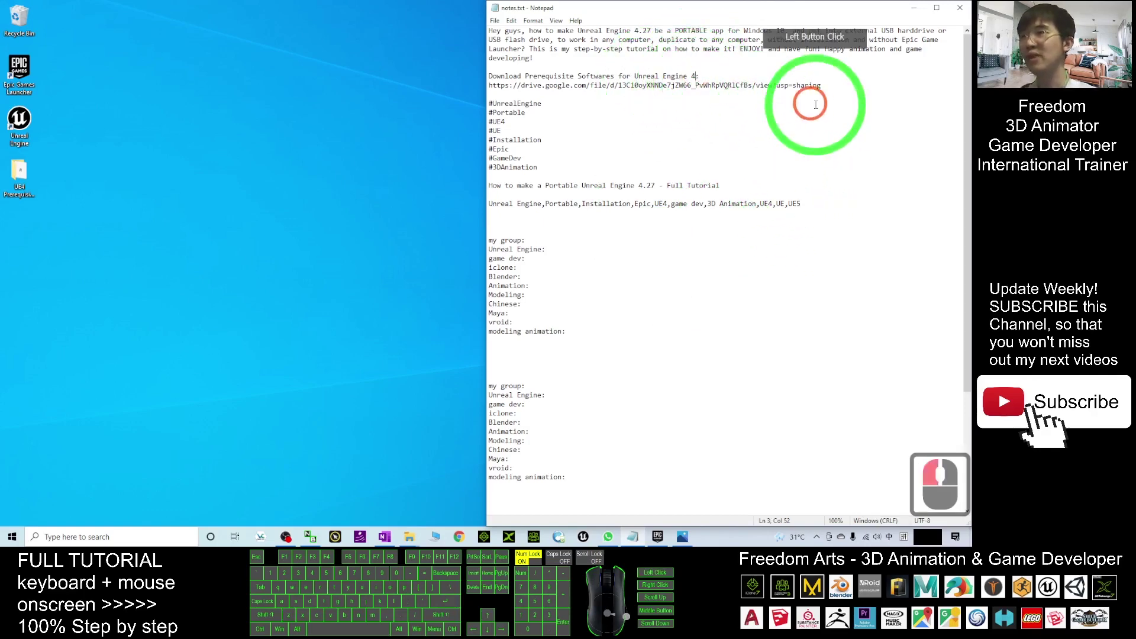
drag(779, 11, 727, 107)
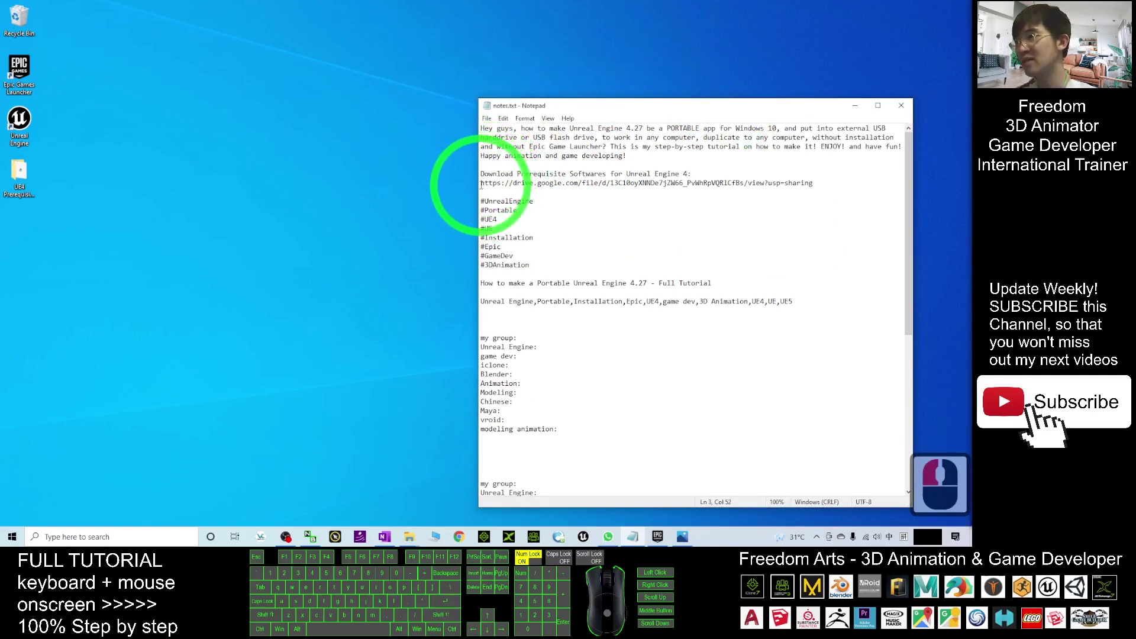
drag(481, 183, 824, 183)
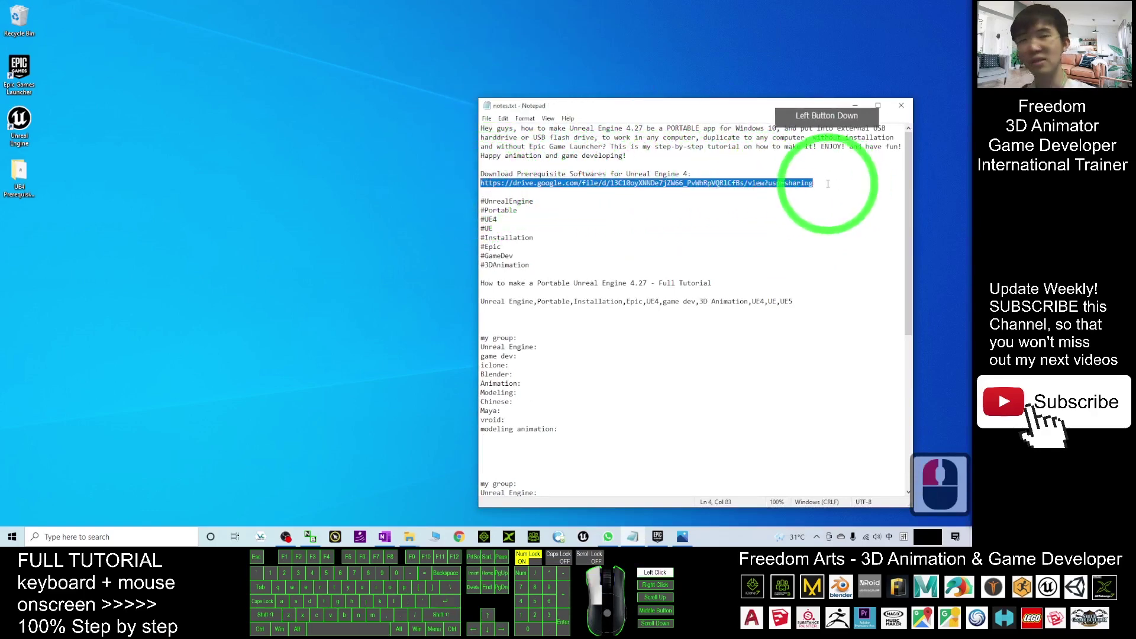
click(577, 170)
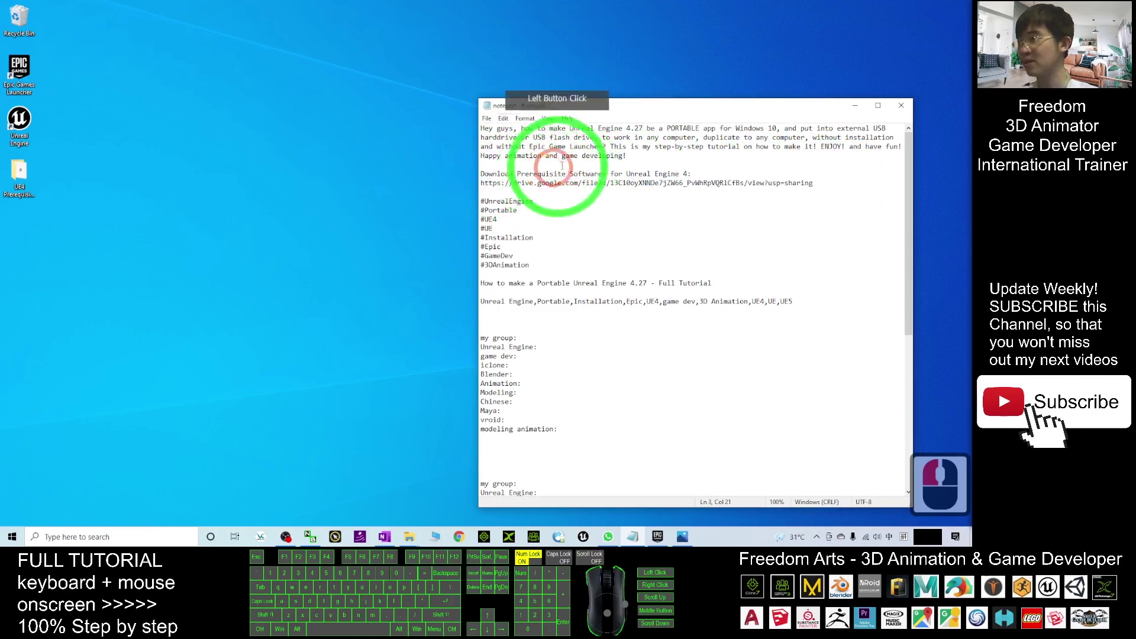
click(610, 174)
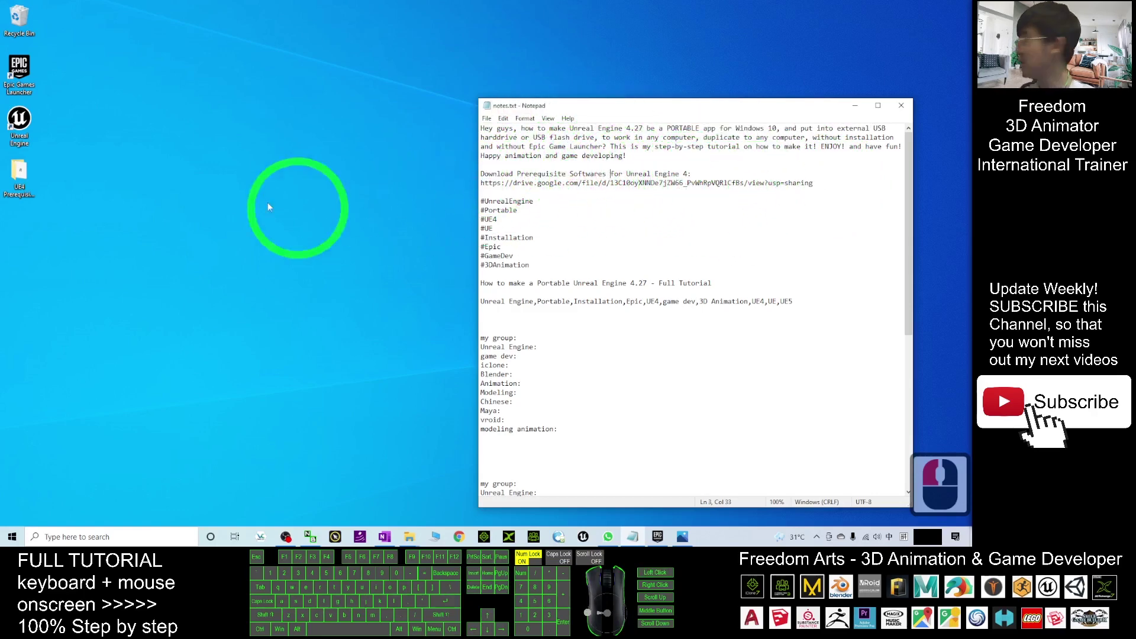
- Open the UE4 prerequisites folder, then the Directx subfolder sorted by type, and locate DXSETUP.exe
double_click(18, 173)
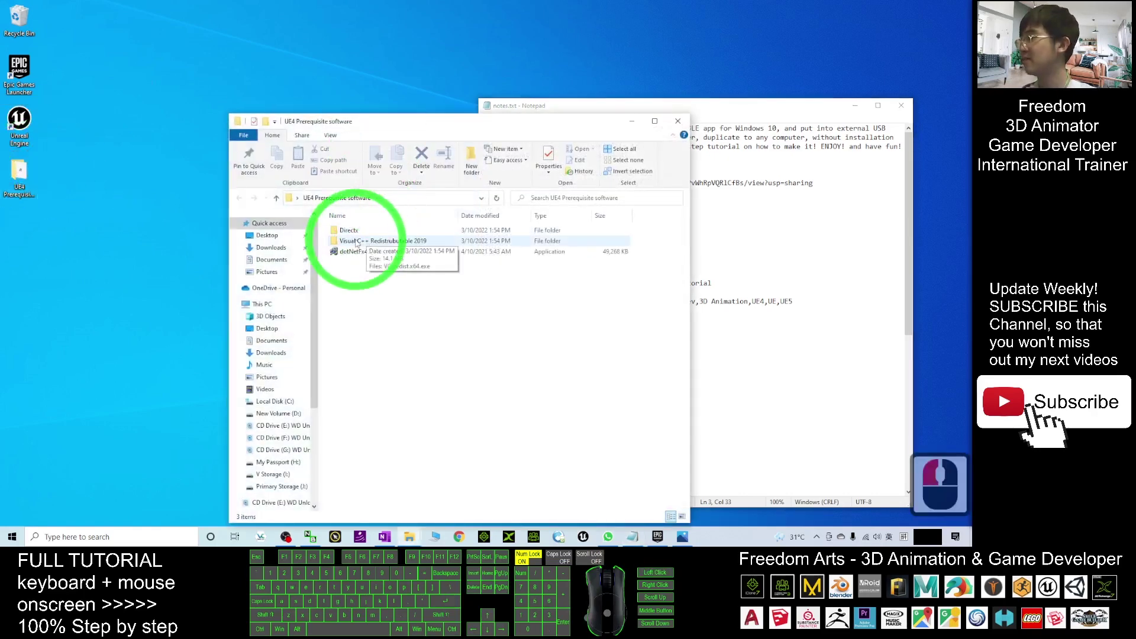
click(355, 230)
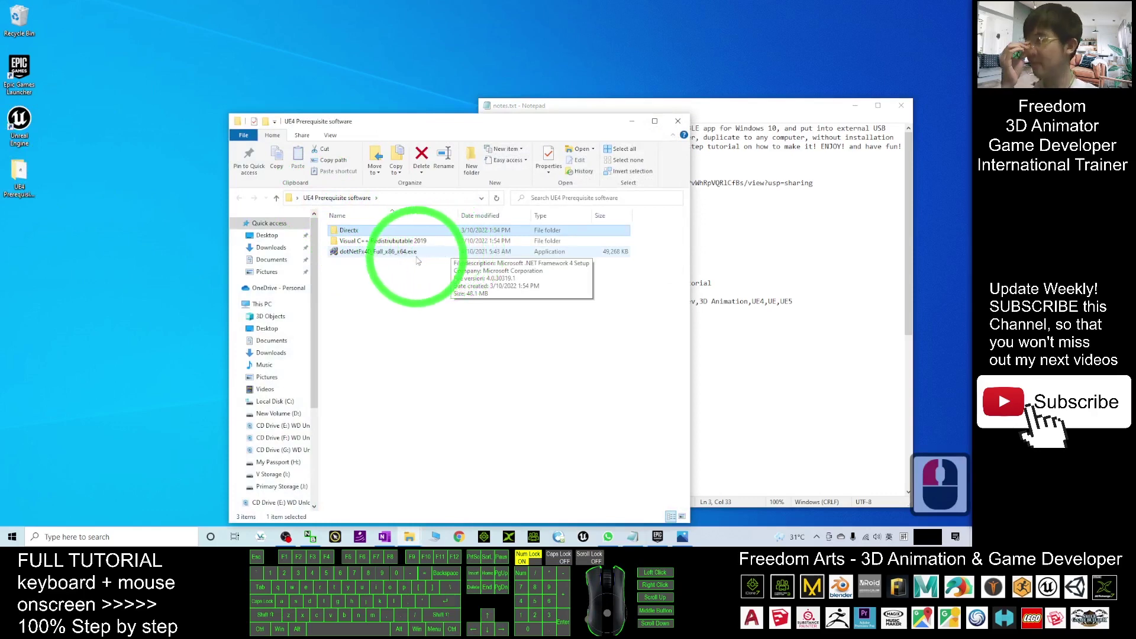
click(342, 235)
double_click(342, 234)
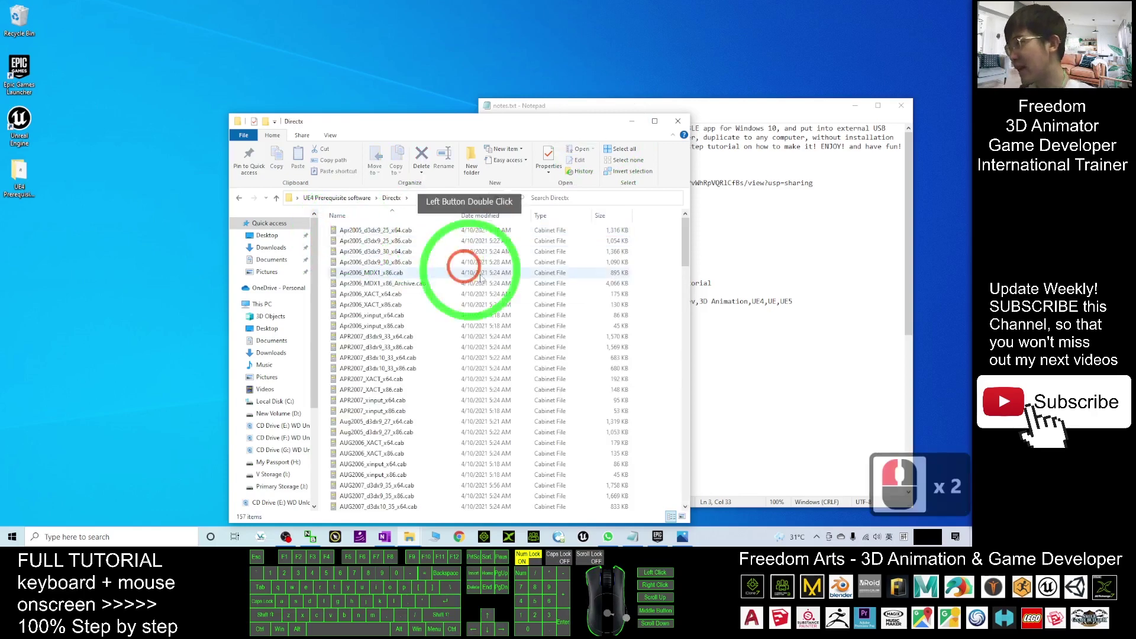
click(547, 219)
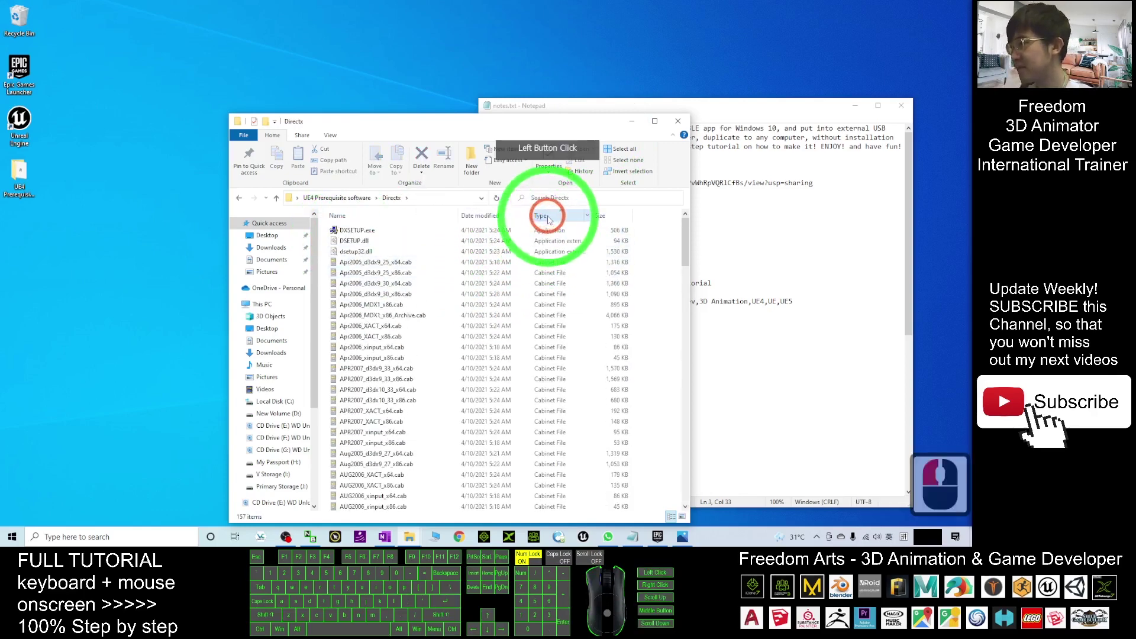
click(344, 232)
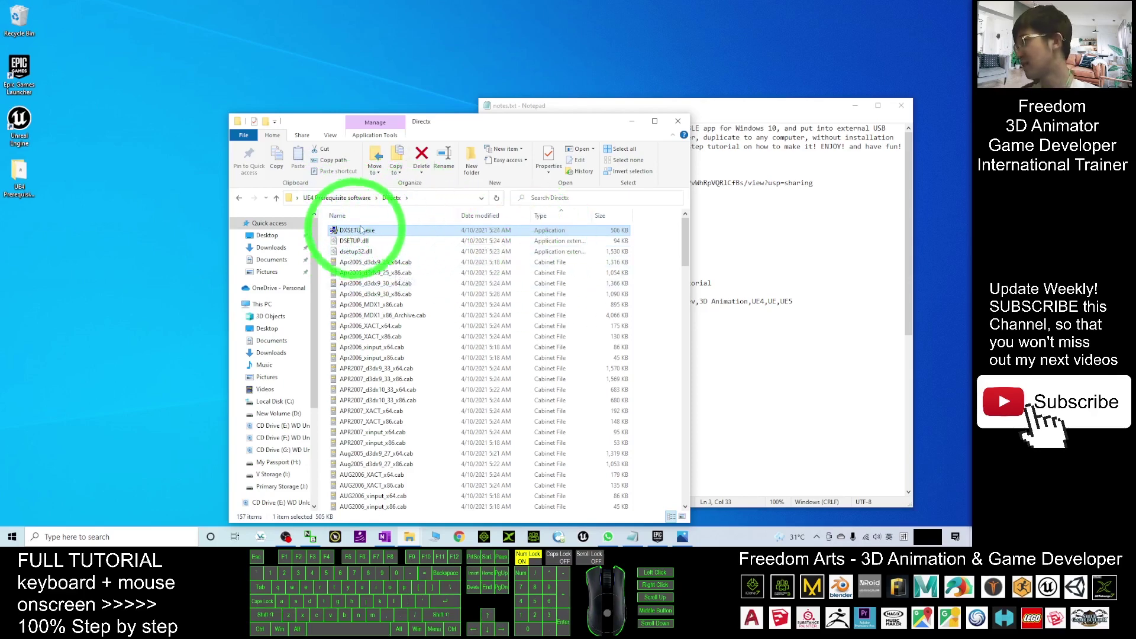
click(352, 198)
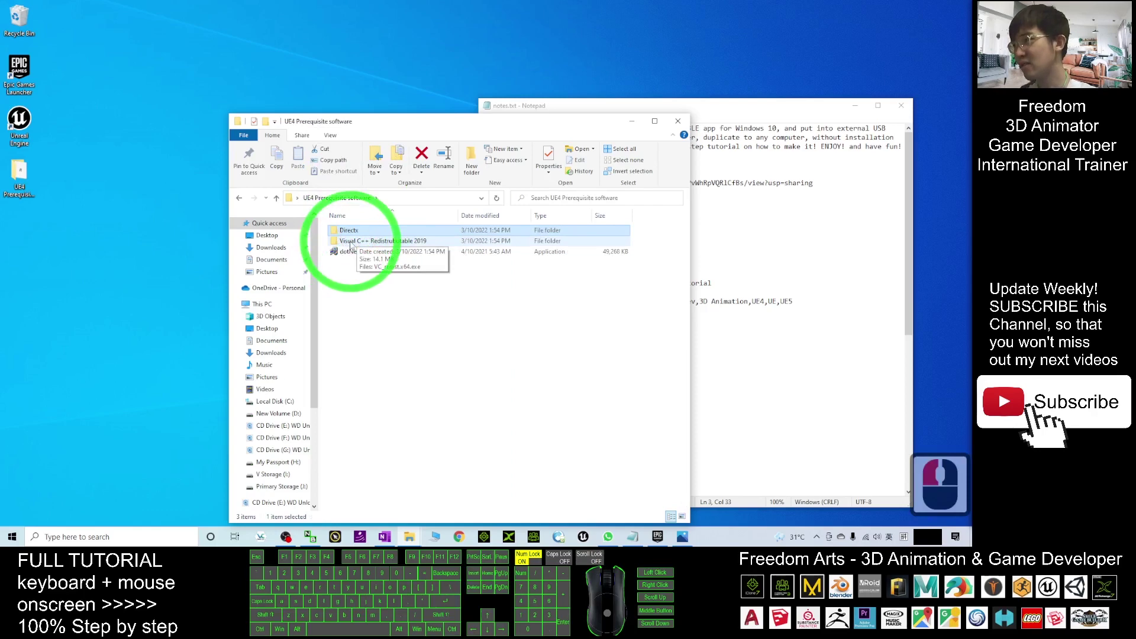
- Inspect the Visual C++ 2019 folder, then return and select the dotNetFx40 installer
click(377, 242)
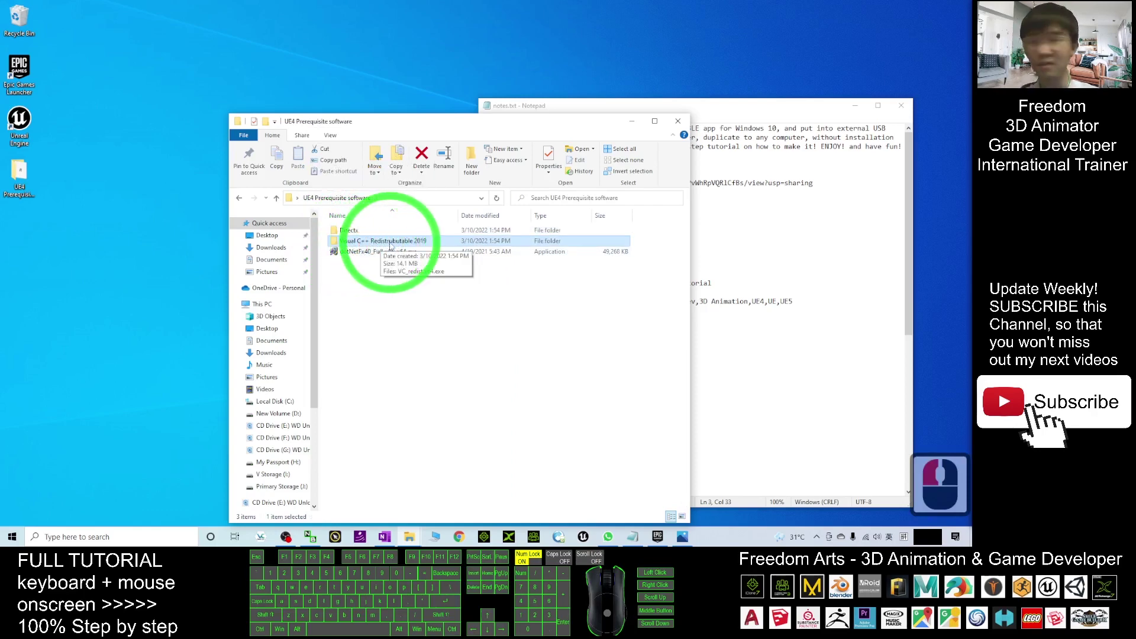
double_click(390, 243)
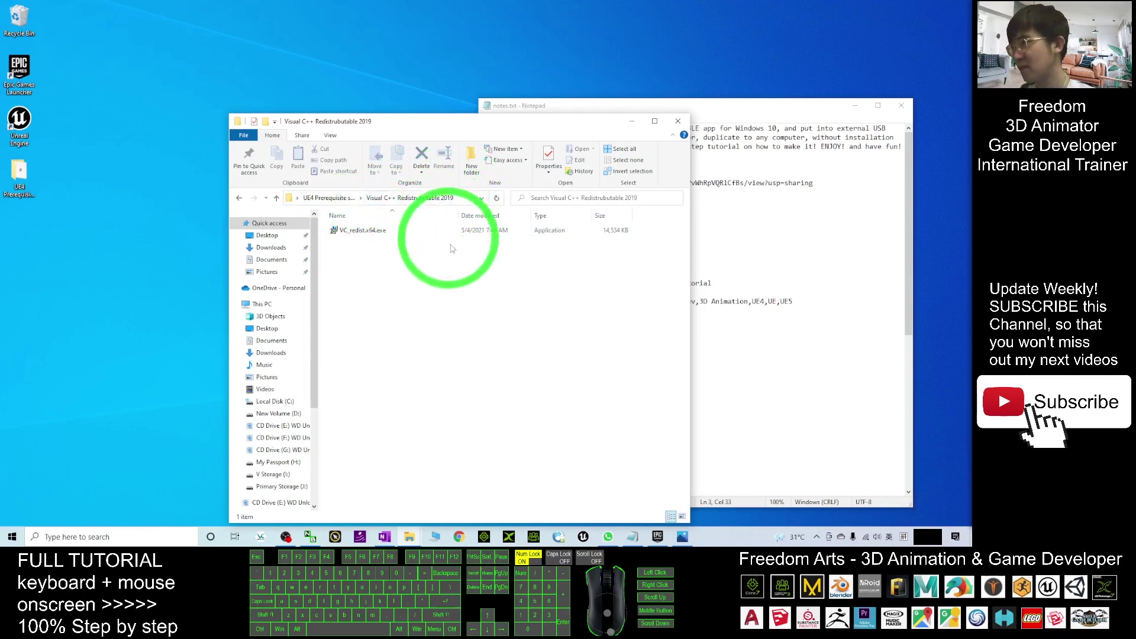
click(323, 198)
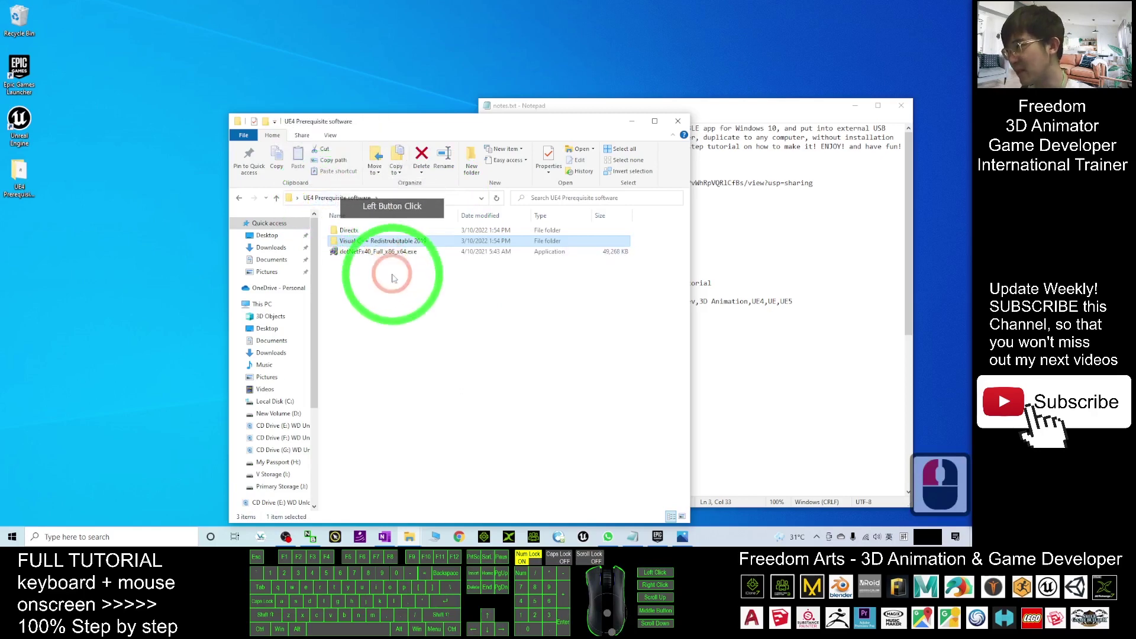
click(392, 278)
click(354, 253)
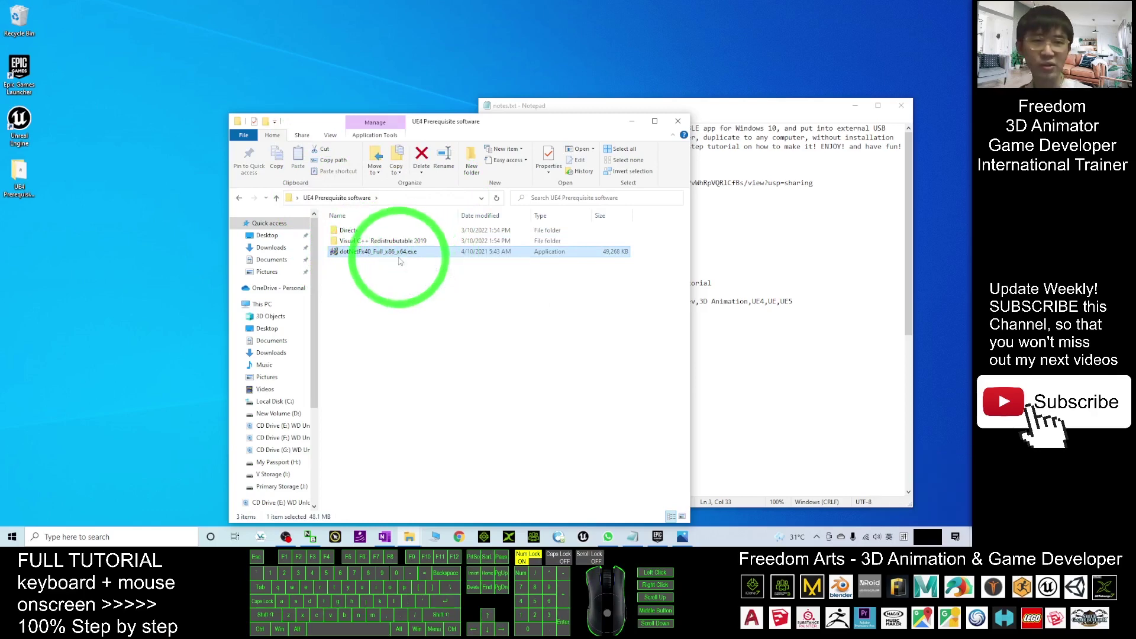
- Select Directx, Visual C++ 2019 and dotNetFx40 together as the three prerequisite items
drag(416, 296, 358, 230)
click(350, 229)
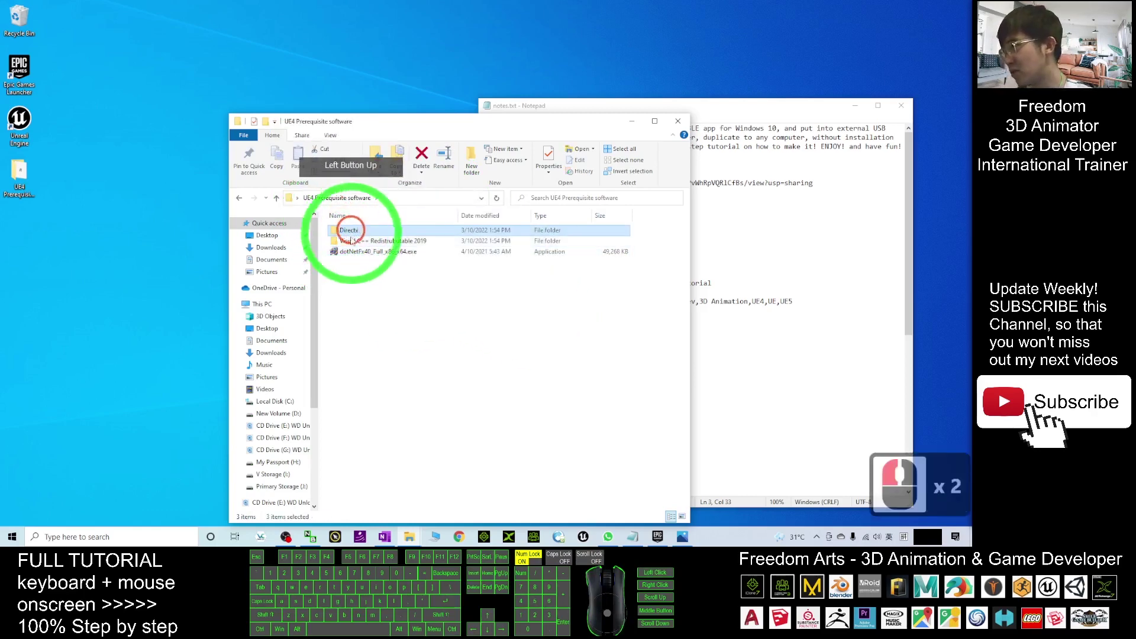
click(354, 241)
click(490, 297)
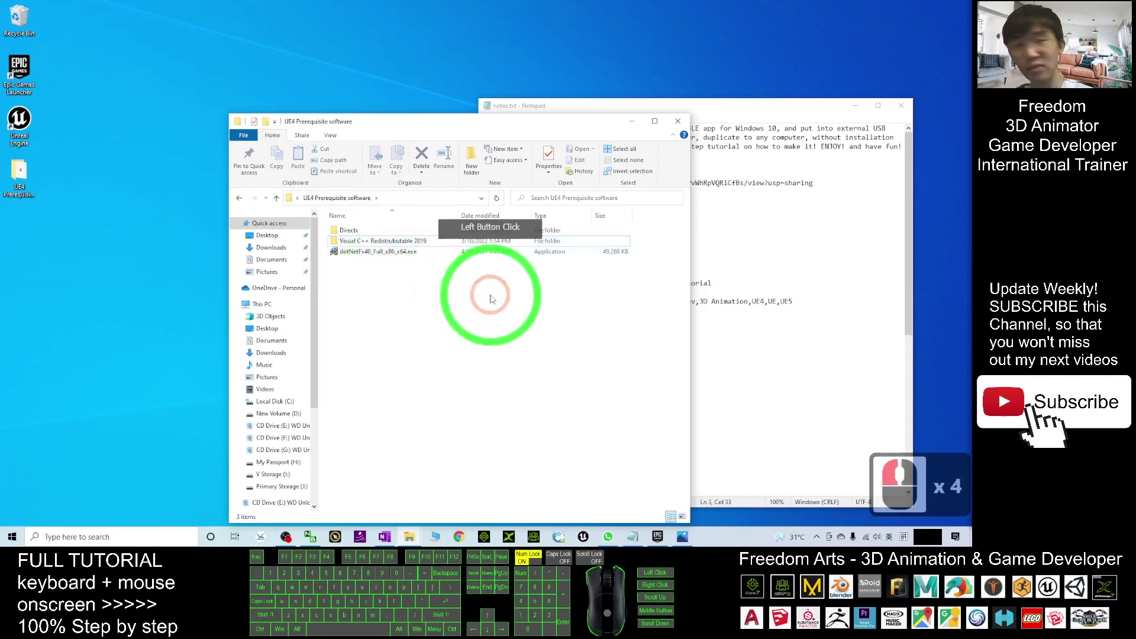
drag(491, 308, 358, 242)
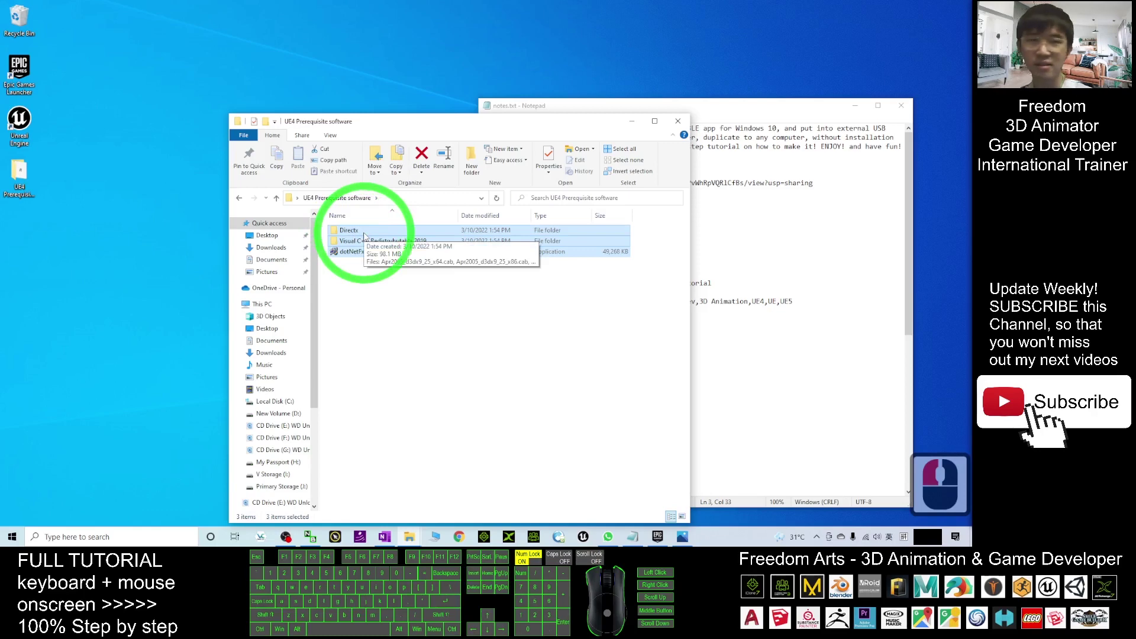
click(637, 230)
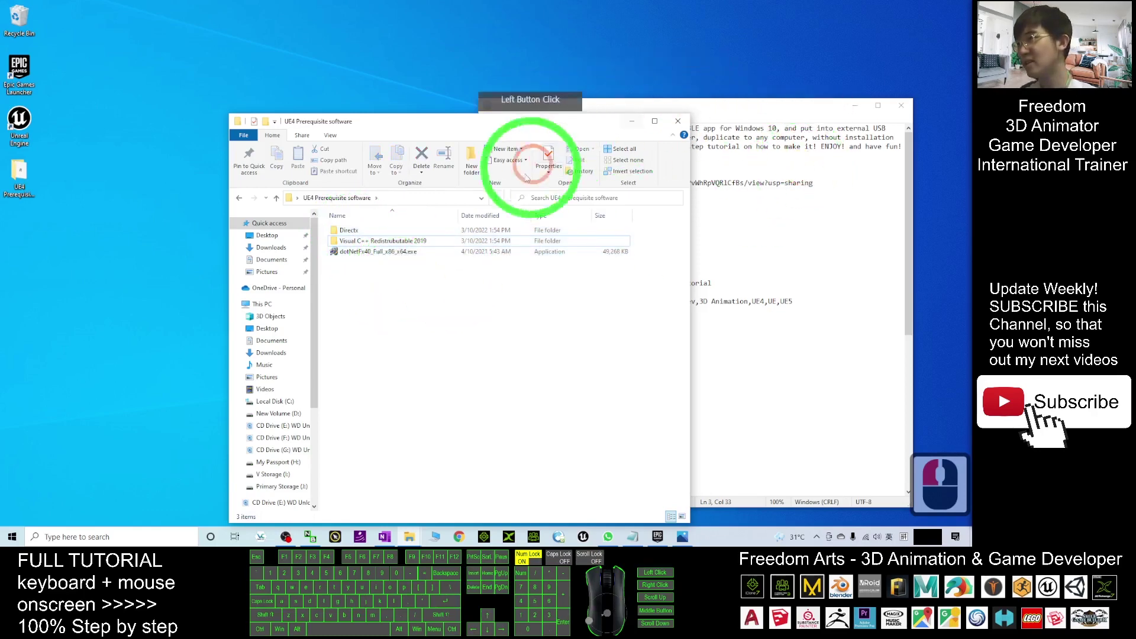
- Switch to the Epic Games folder window, restore it, and open the UE_4.27 install folder
mouse_move(407, 540)
click(426, 503)
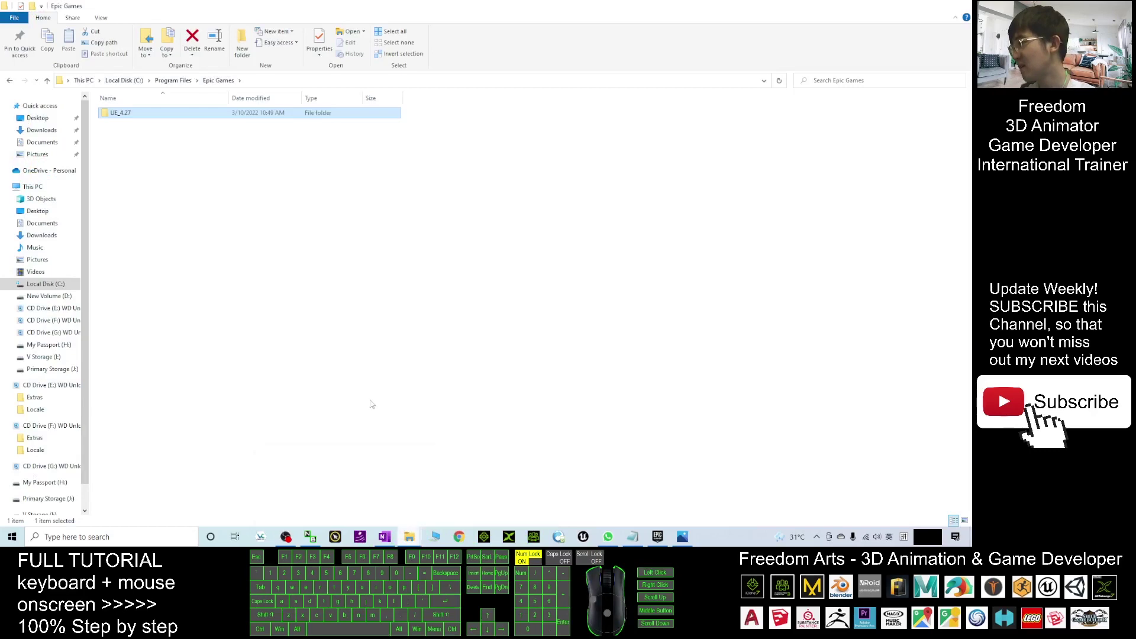
double_click(189, 8)
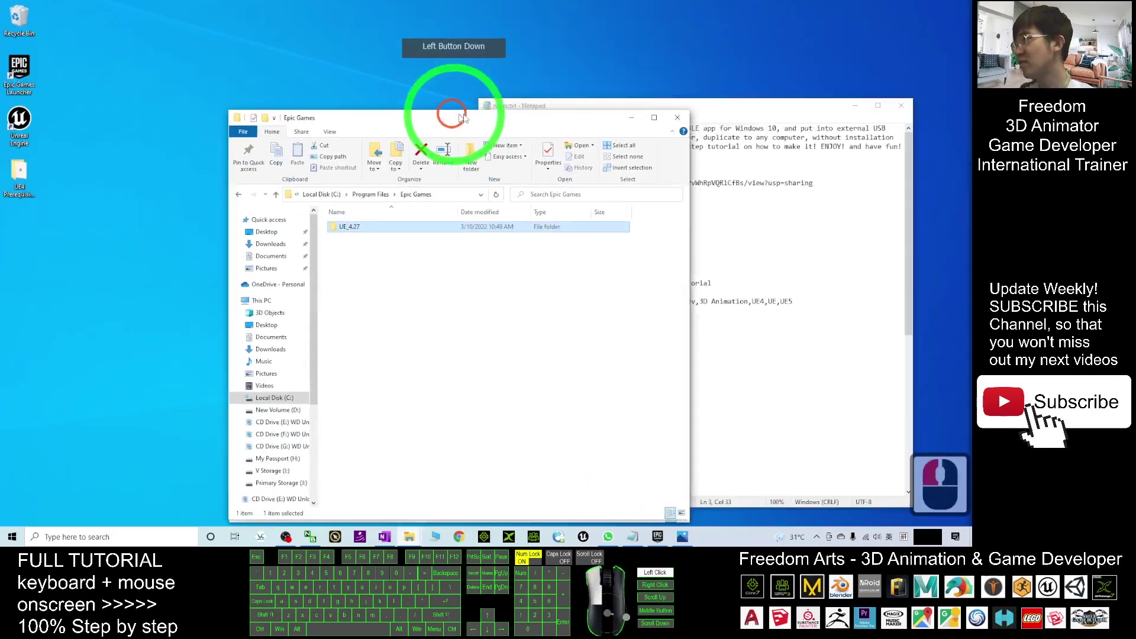
click(377, 231)
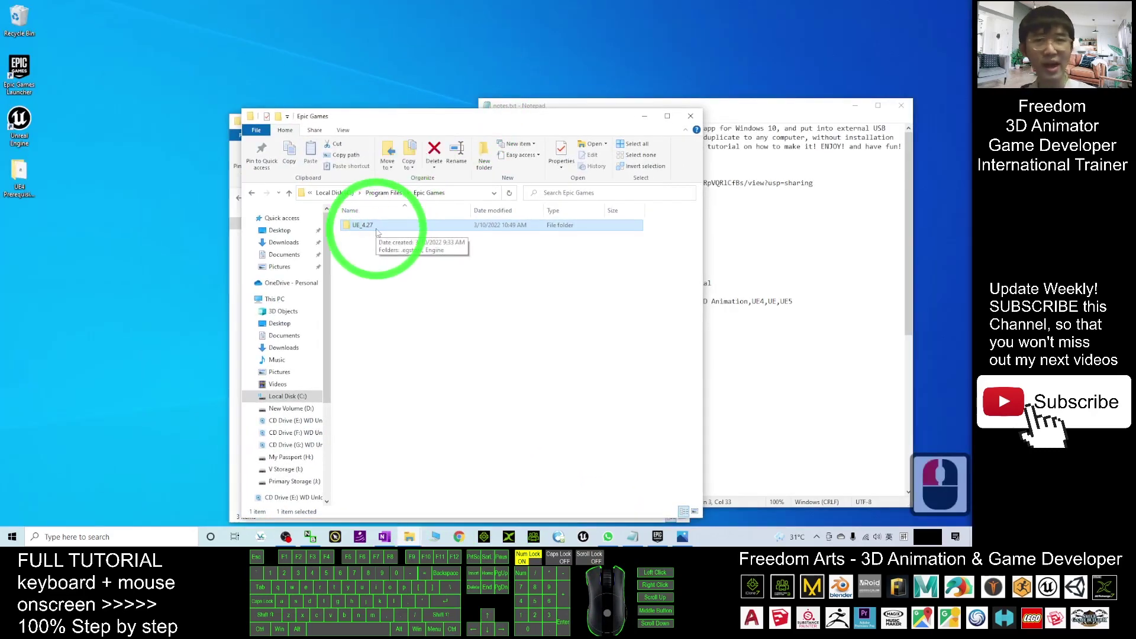
double_click(377, 227)
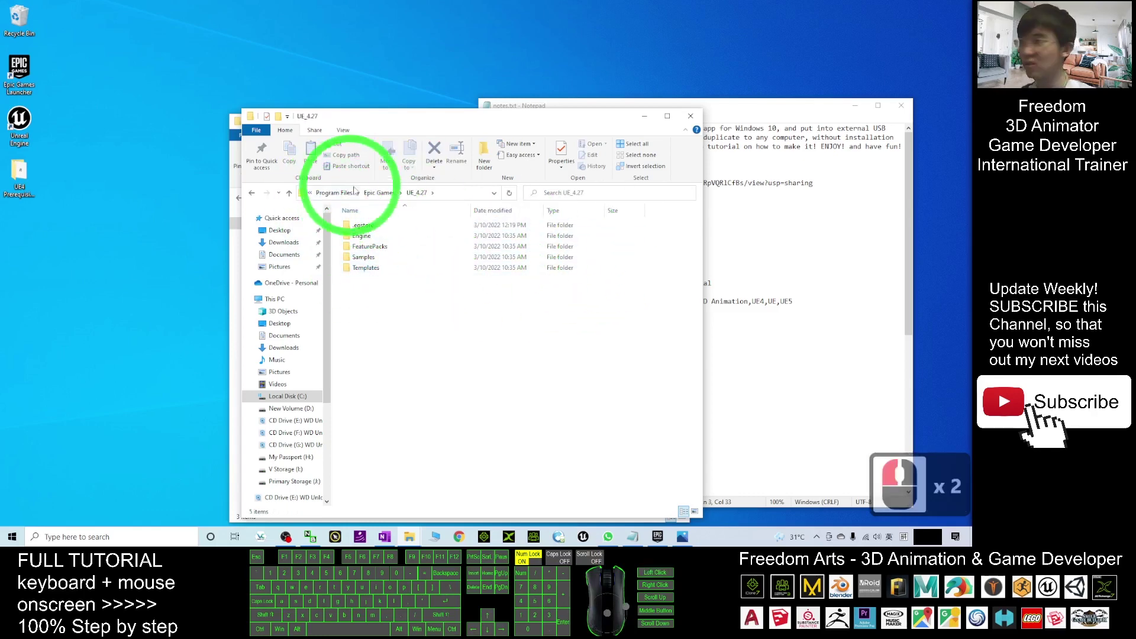
click(384, 197)
click(365, 228)
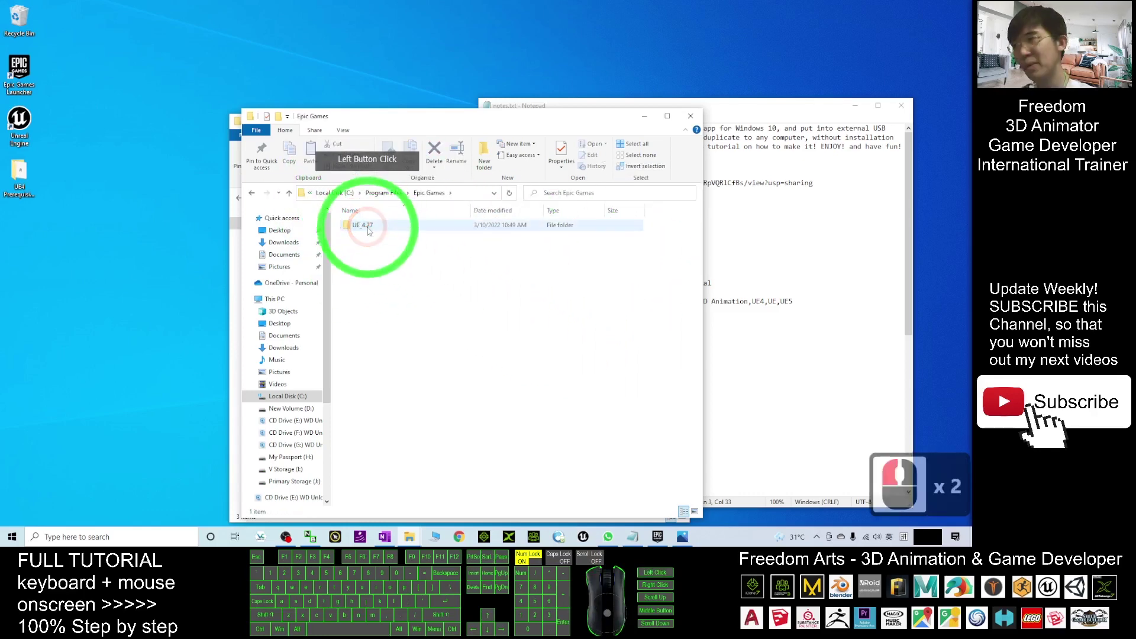
double_click(366, 230)
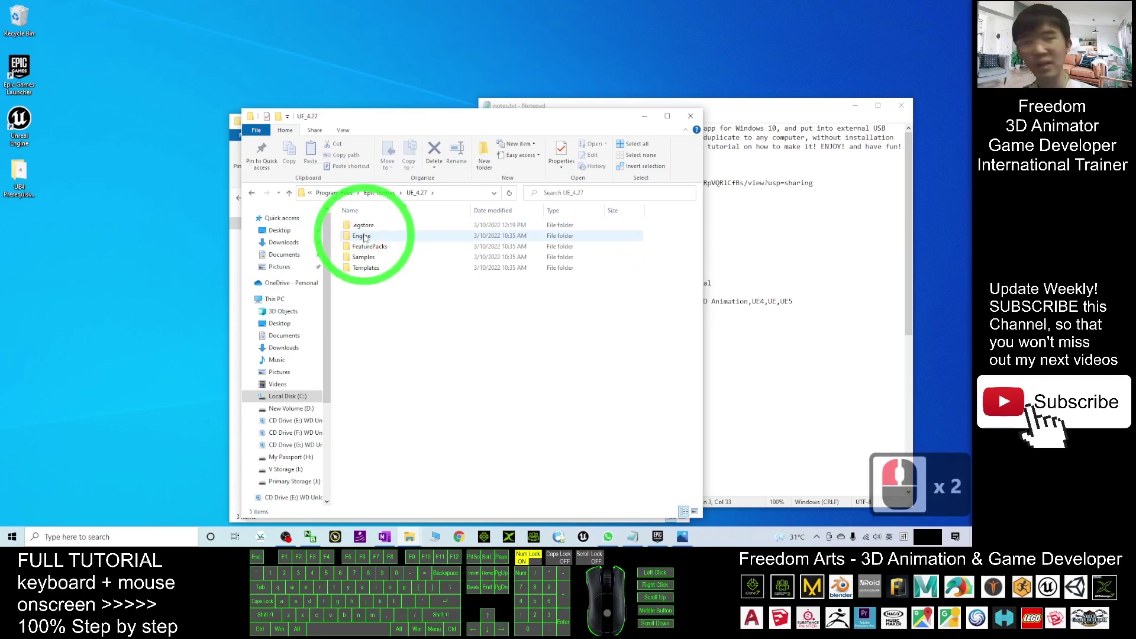
- Go into Engine > Binaries > Win64, sort by type, pick out UE4Editor.exe, then open cover.jpg
double_click(363, 237)
double_click(358, 225)
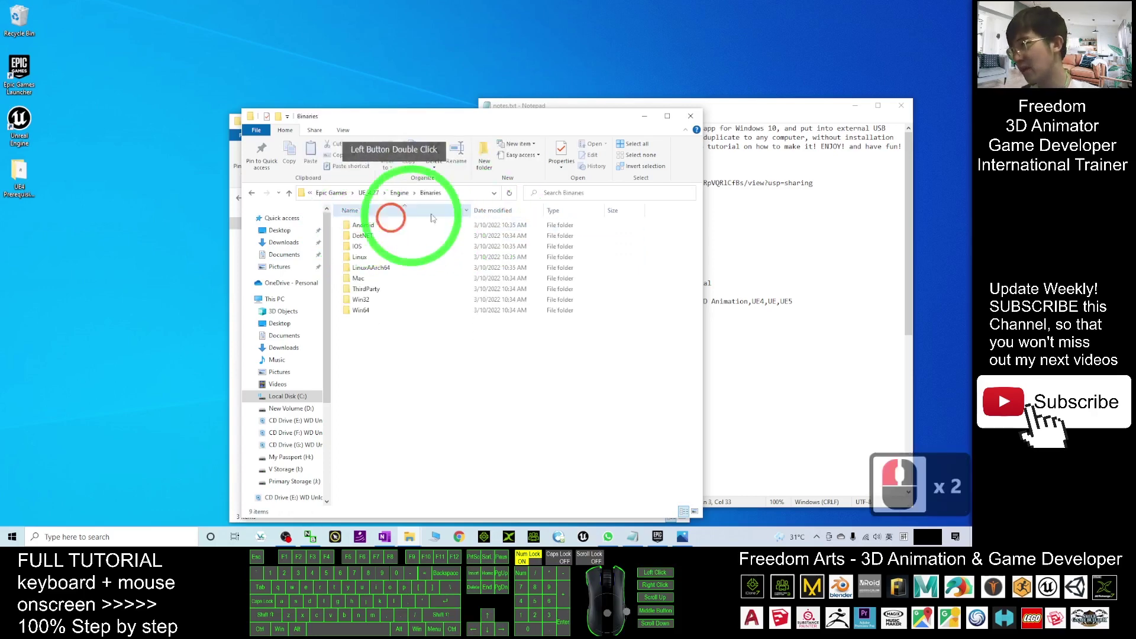
double_click(361, 311)
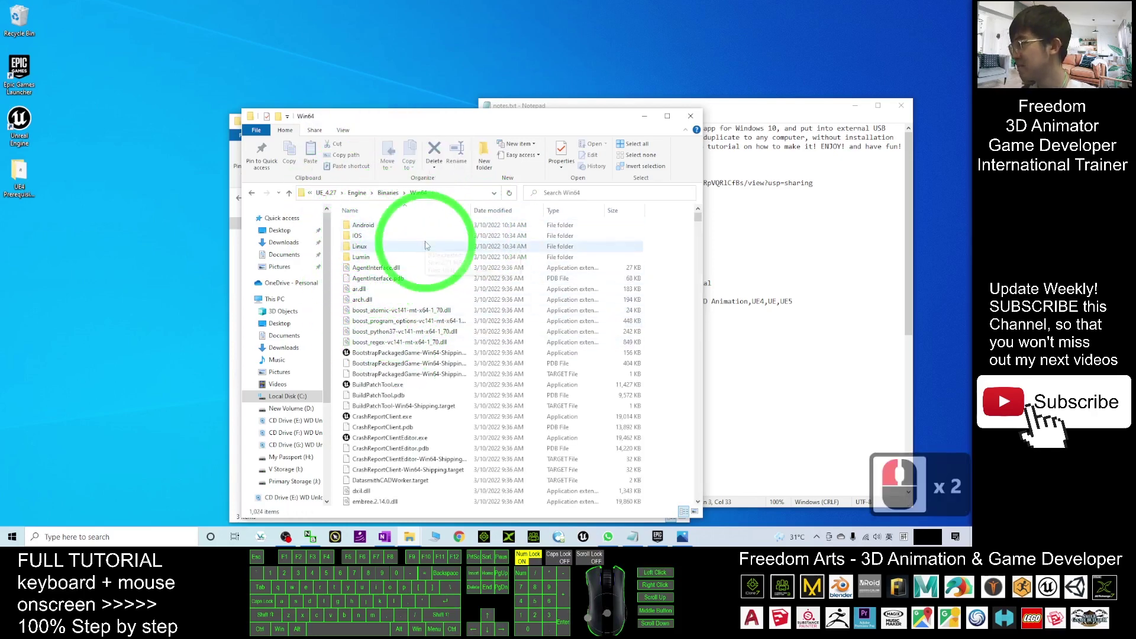
scroll(449, 255, down, 4)
scroll(482, 277, up, 12)
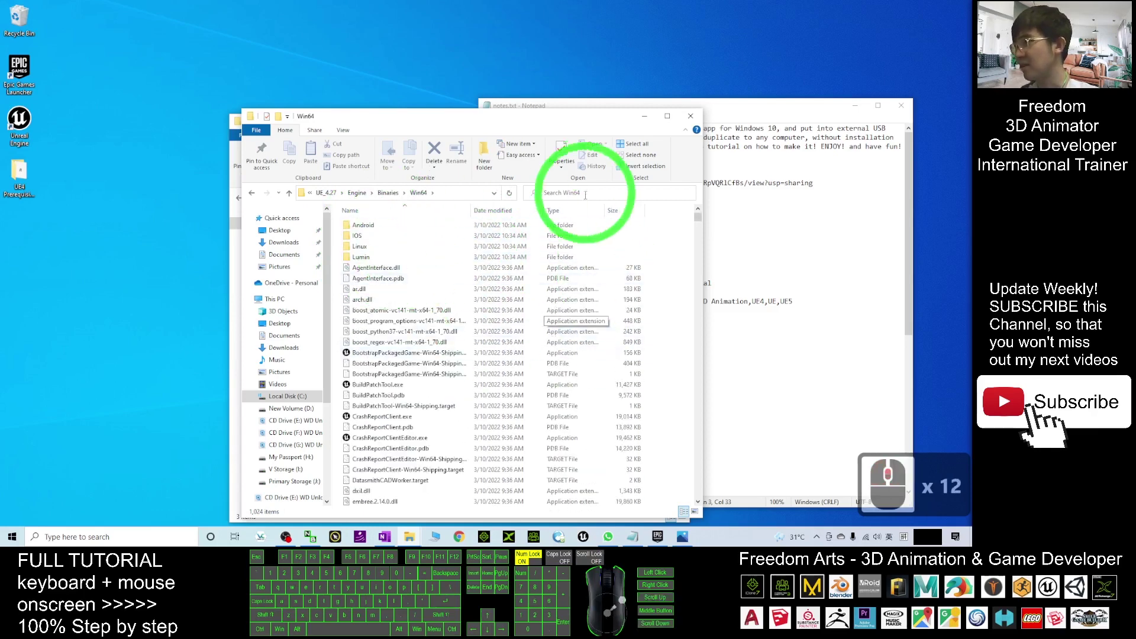
click(564, 214)
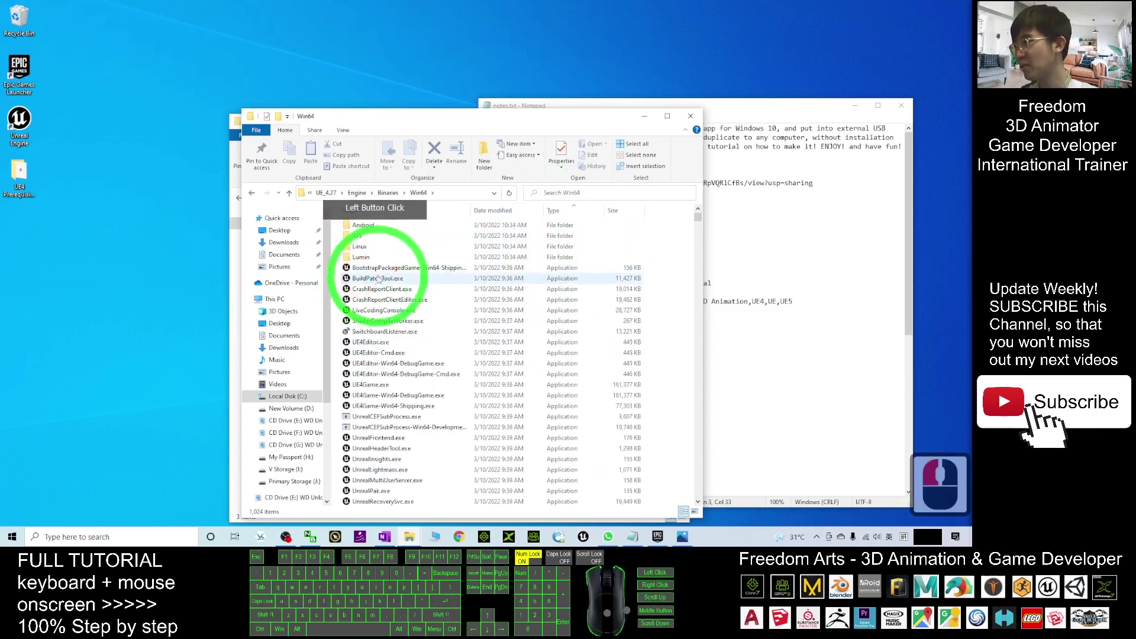
click(377, 343)
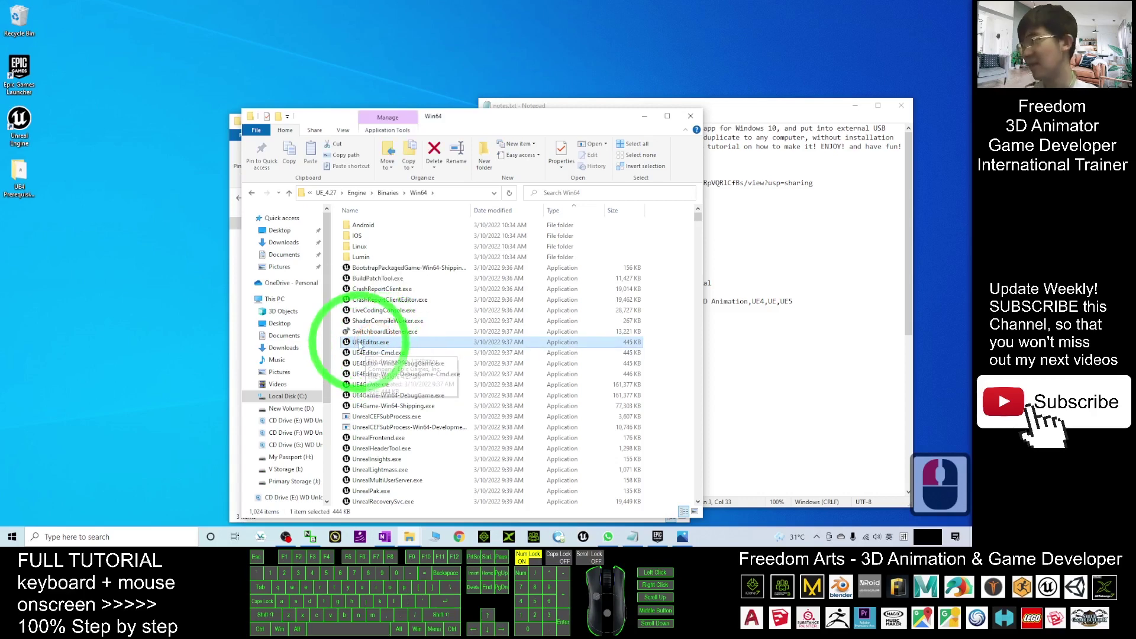
click(683, 540)
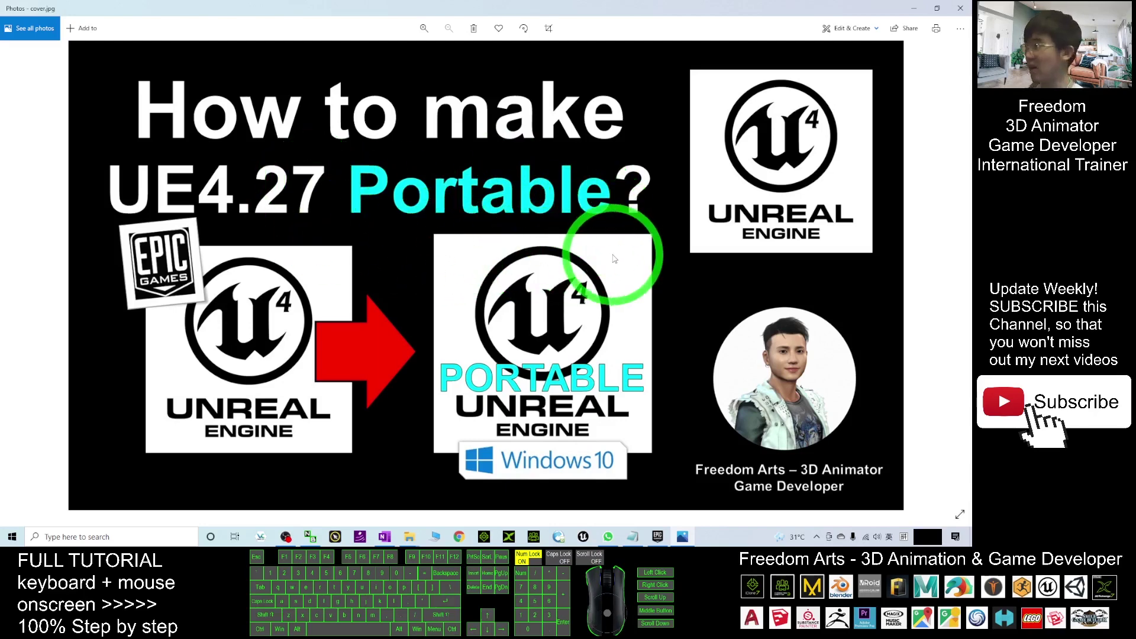
- Restore and re-maximise the Photos window showing cover.jpg, and hide the Epic Games Launcher
drag(639, 4, 519, 84)
double_click(19, 175)
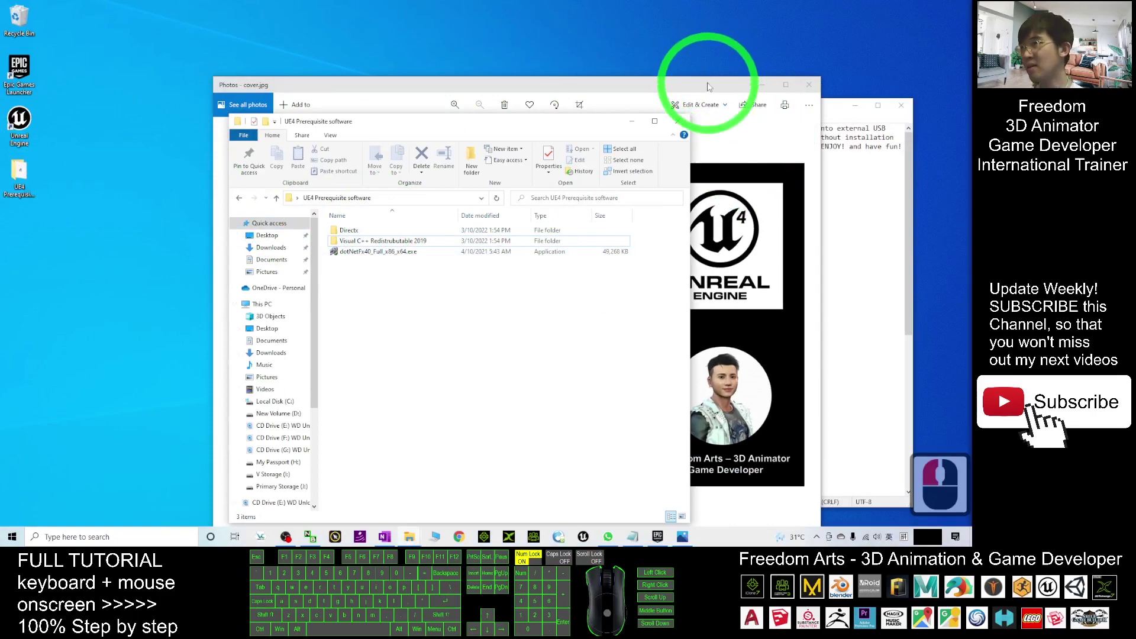
drag(710, 86, 739, 2)
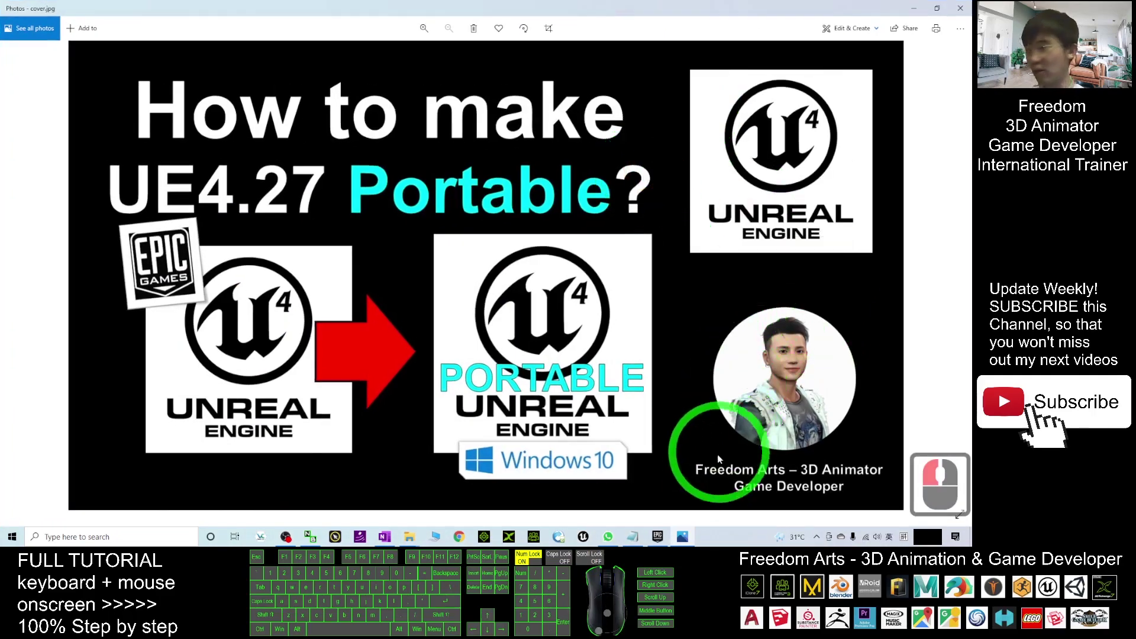
click(658, 537)
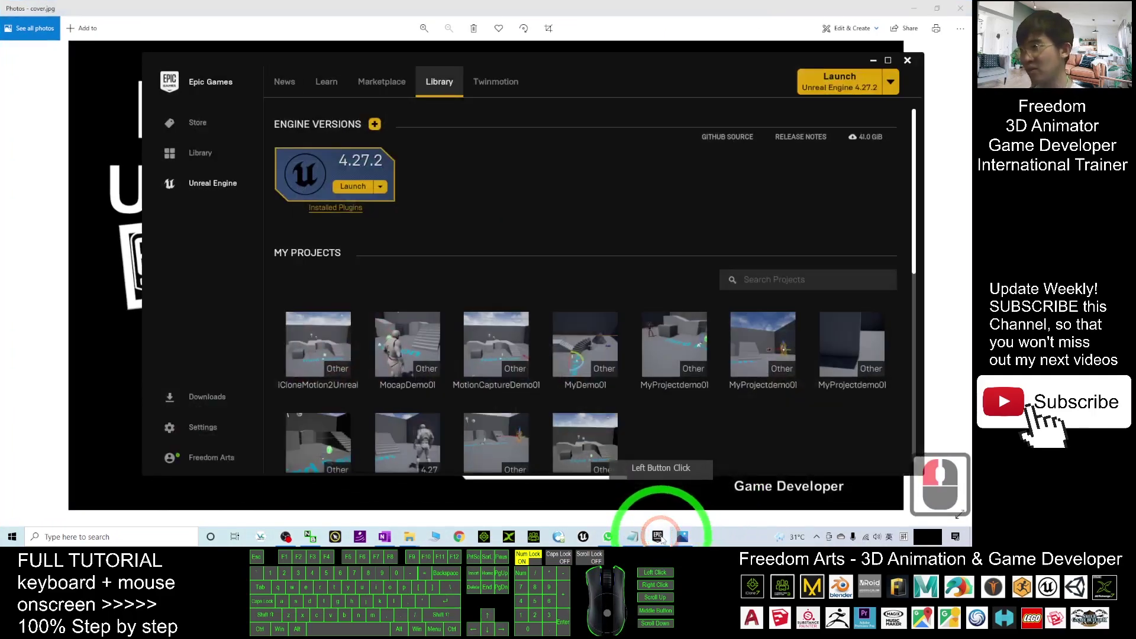
click(658, 537)
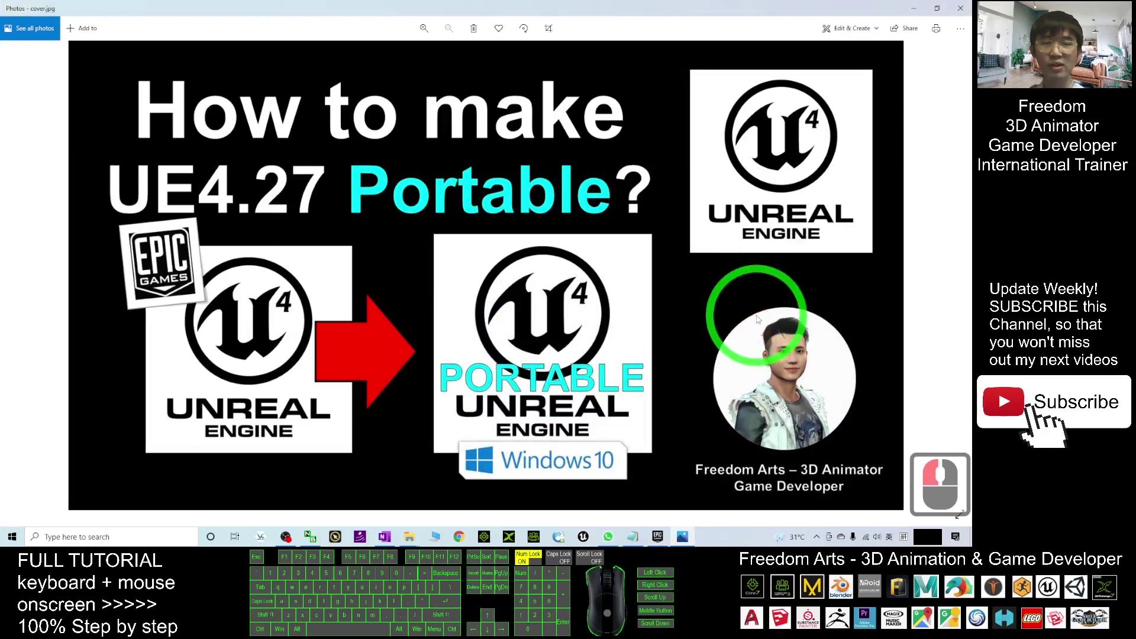